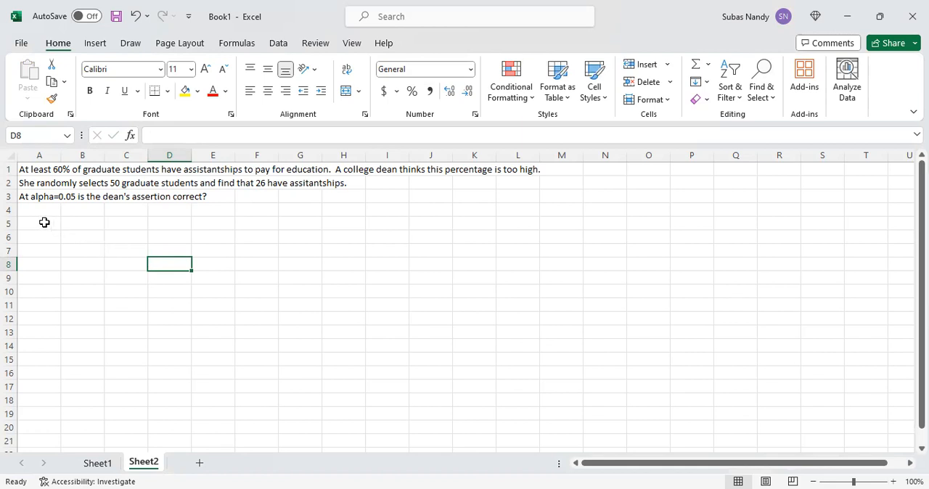
- Enter the null hypothesis "Ho: P =0.6" in cell A5, below the problem statement
{"action": "left_click", "coordinate": [45, 223]}
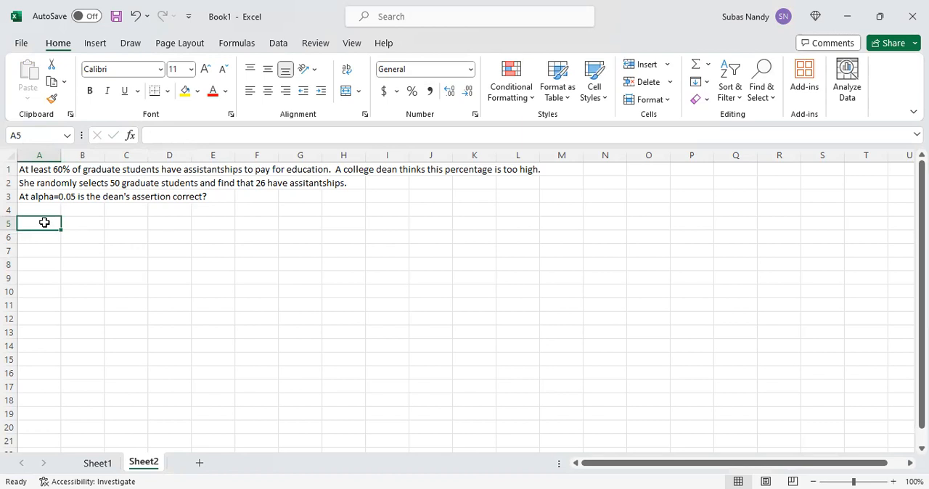
{"action": "type", "text": "H"}
{"action": "key", "text": "BackSpace"}
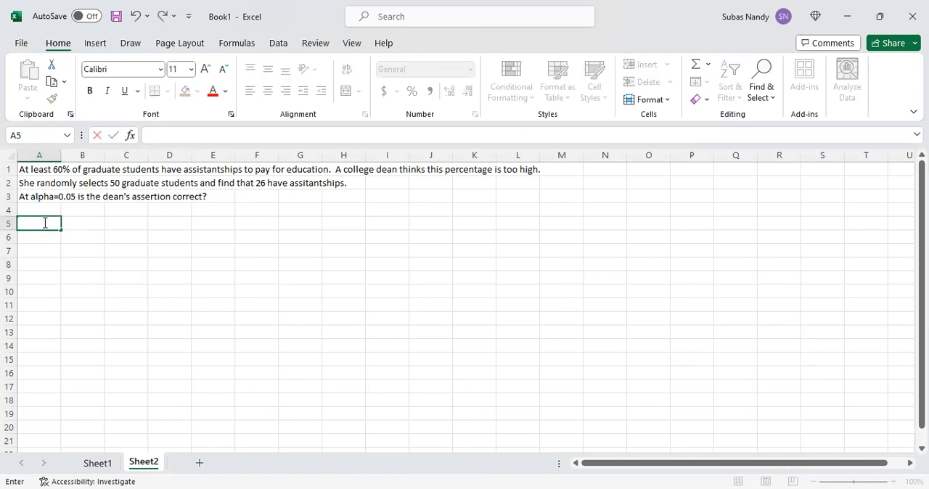
{"action": "type", "text": "Ho: P =0.6"}
{"action": "key", "text": "Return"}
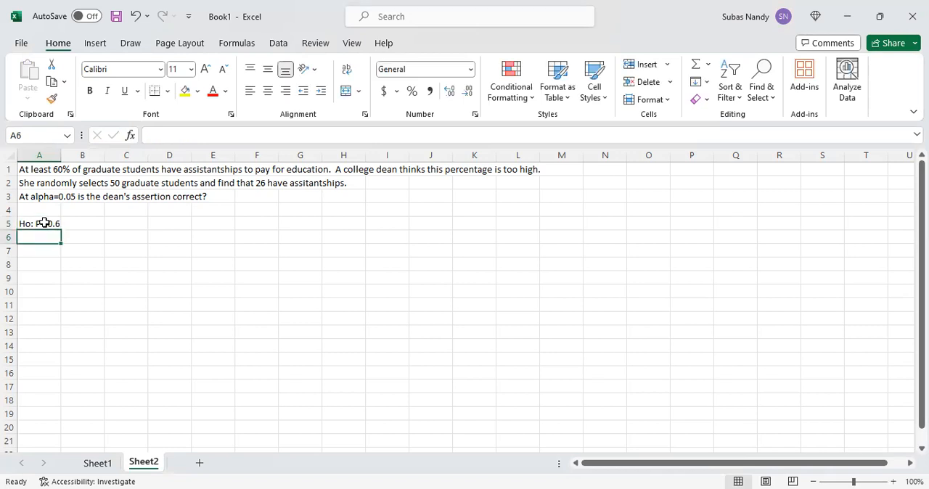
- Enter the alternative hypothesis "Ha: p <0.6" in cell A6
{"action": "type", "text": "Ha: "}
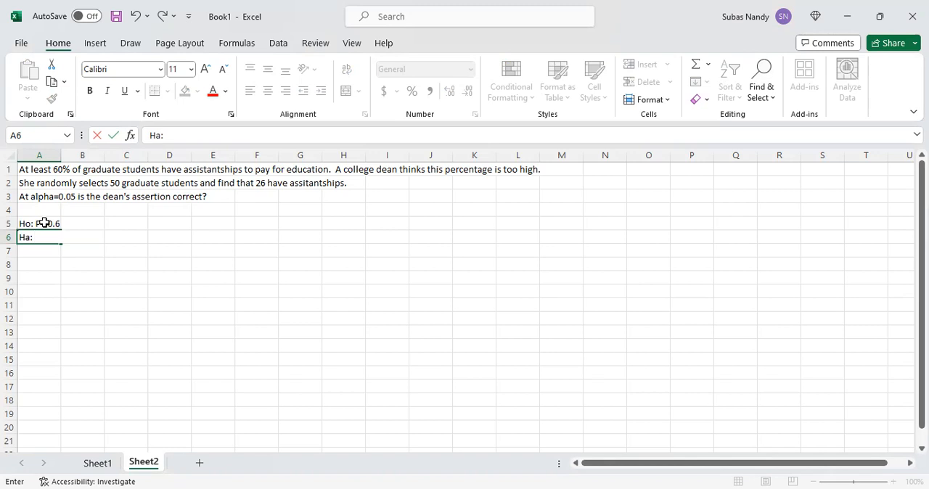
{"action": "type", "text": "p"}
{"action": "type", "text": "<0.6"}
{"action": "key", "text": "Return"}
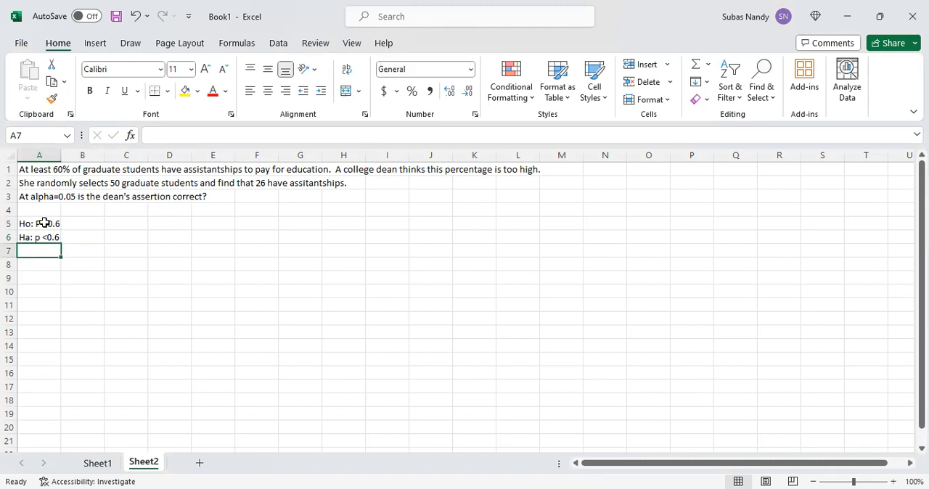
- Enter the label "Sample proportion, p-hat=x/n" in cell A7
{"action": "type", "text": "Sa"}
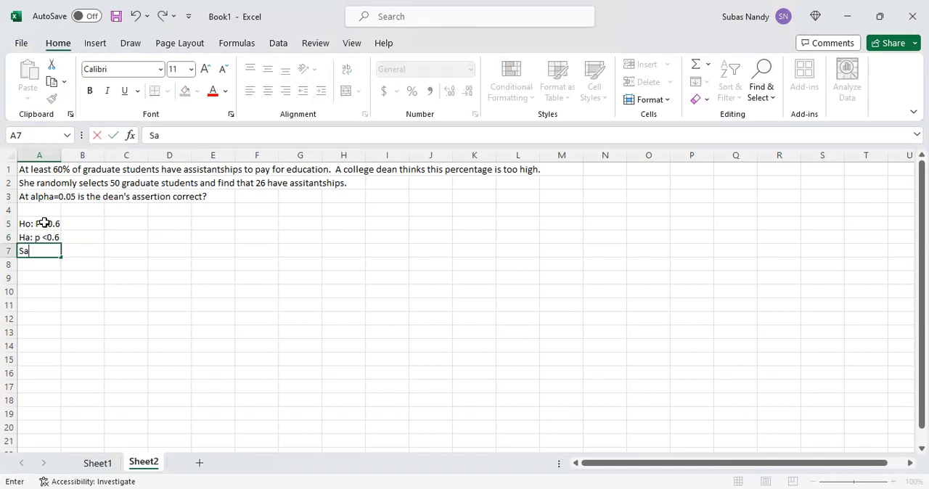
{"action": "type", "text": "mple proportion, p-"}
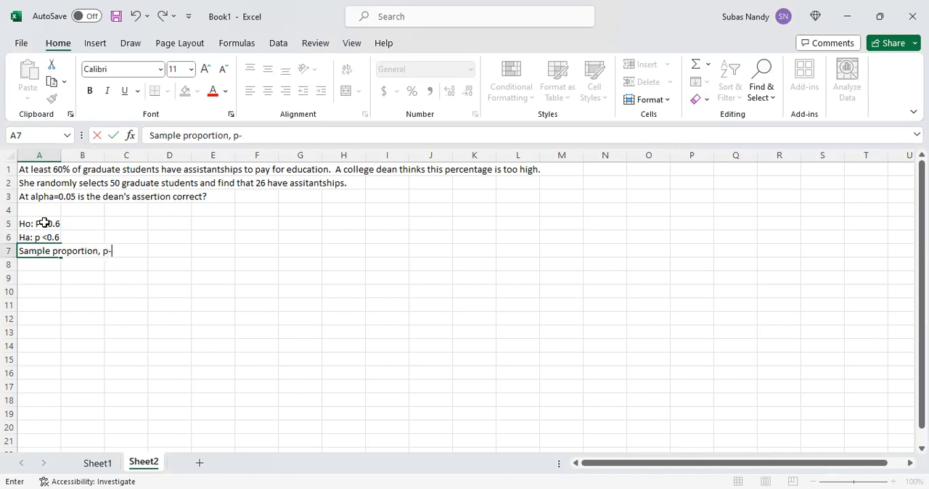
{"action": "type", "text": "ha"}
{"action": "type", "text": "t"}
{"action": "type", "text": "="}
{"action": "type", "text": "x."}
{"action": "type", "text": "n"}
{"action": "key", "text": "BackSpace"}
{"action": "key", "text": "BackSpace"}
{"action": "type", "text": "/n"}
{"action": "key", "text": "Return"}
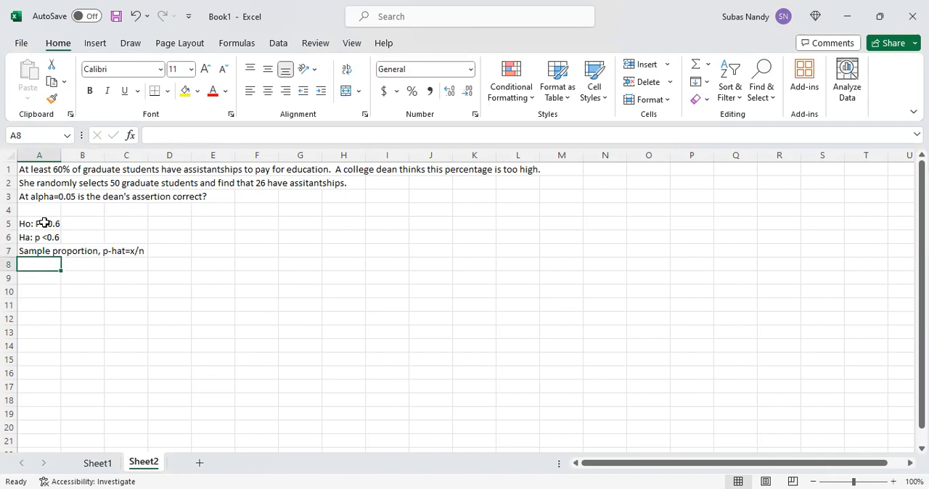
- Enter the definition "x=number of success" in cell A8
{"action": "type", "text": "x=numbe"}
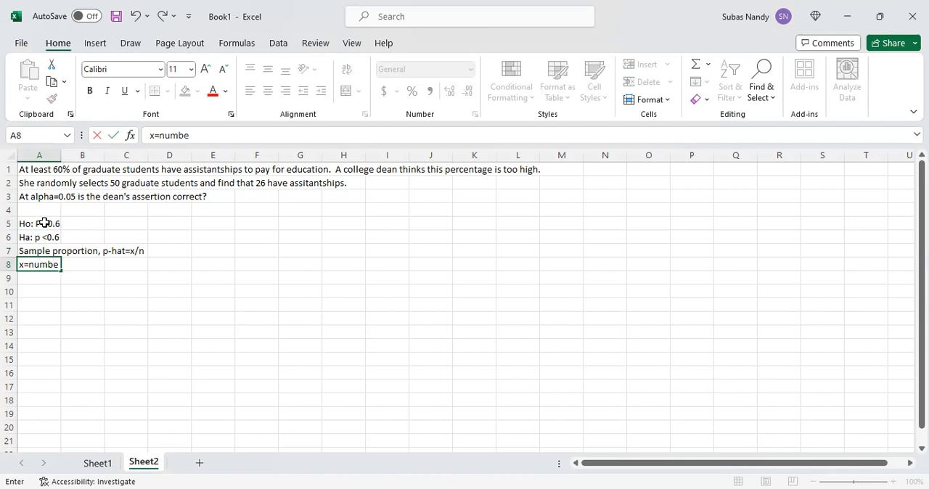
{"action": "type", "text": "r of success"}
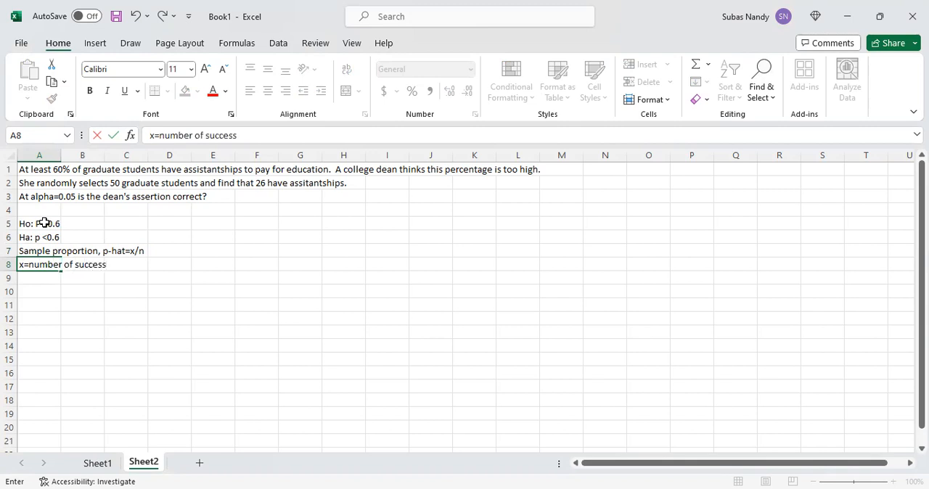
{"action": "key", "text": "Return"}
- Enter the definition "n= sample size" in cell A9
{"action": "type", "text": "n"}
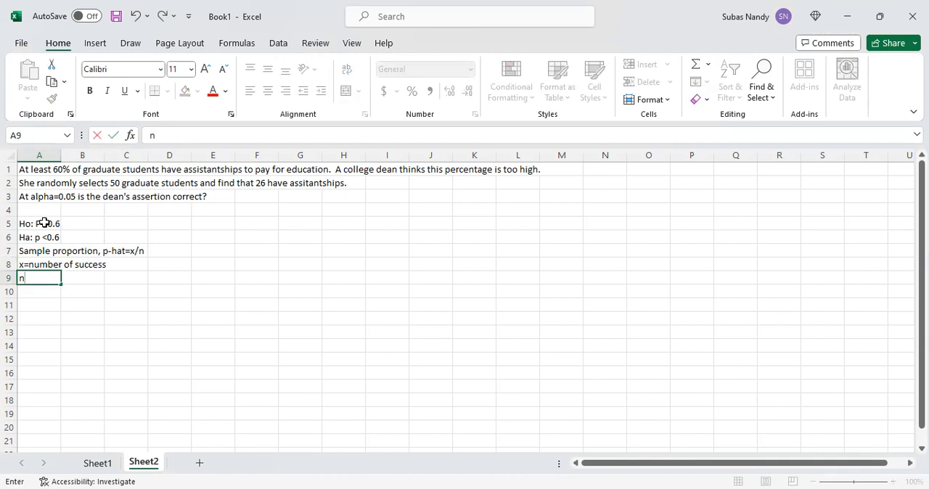
{"action": "type", "text": "= sample s"}
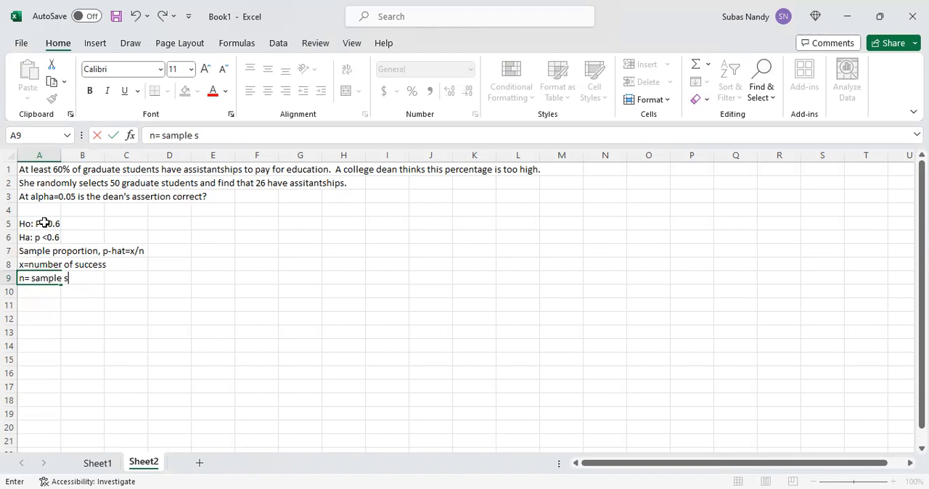
{"action": "type", "text": "ize"}
{"action": "key", "text": "Return"}
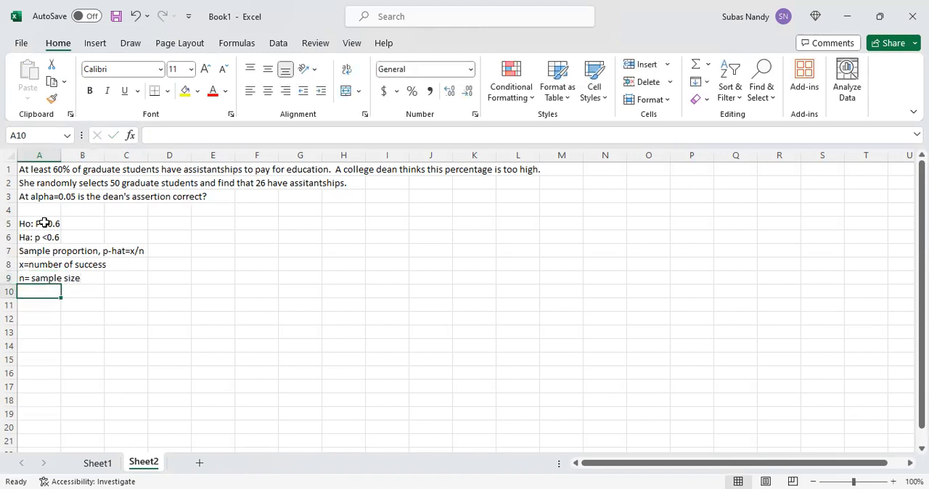
- Calculate the sample proportion in cell D7 with the formula =26/50
{"action": "left_click", "coordinate": [164, 249]}
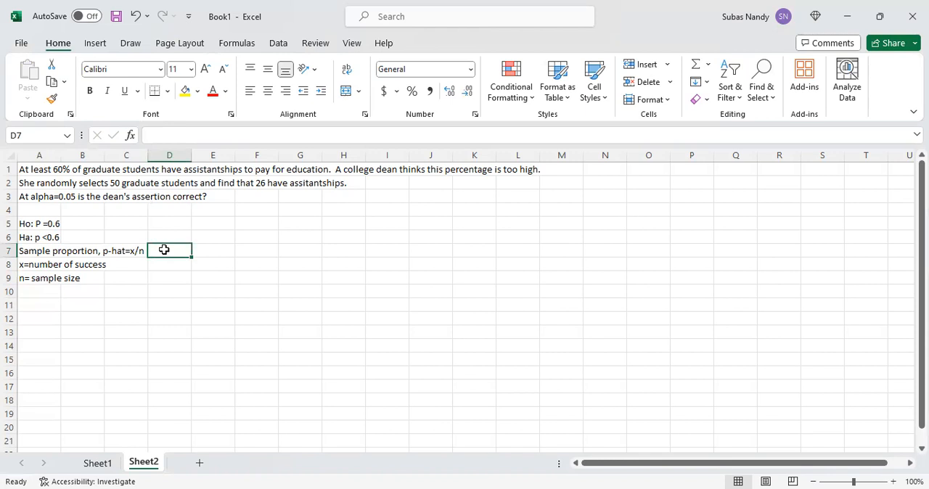
{"action": "type", "text": "="}
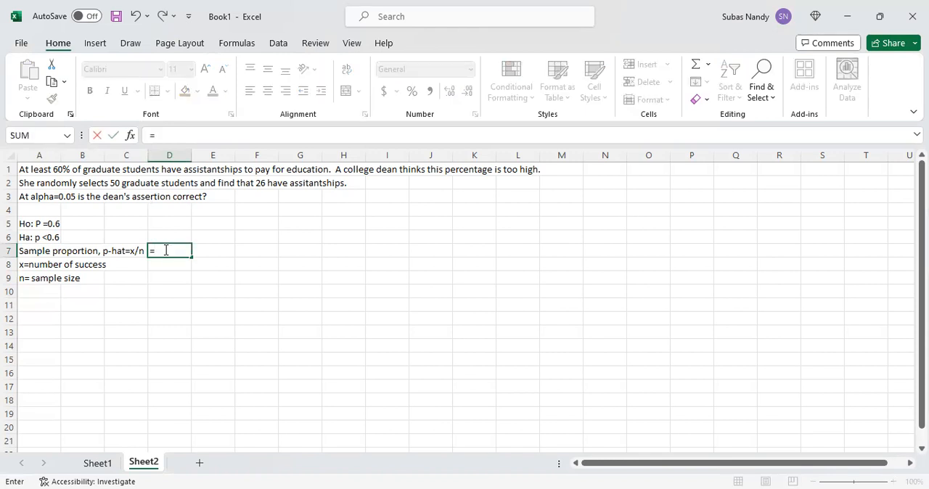
{"action": "type", "text": "26.50"}
{"action": "key", "text": "Return"}
{"action": "key", "text": "Down"}
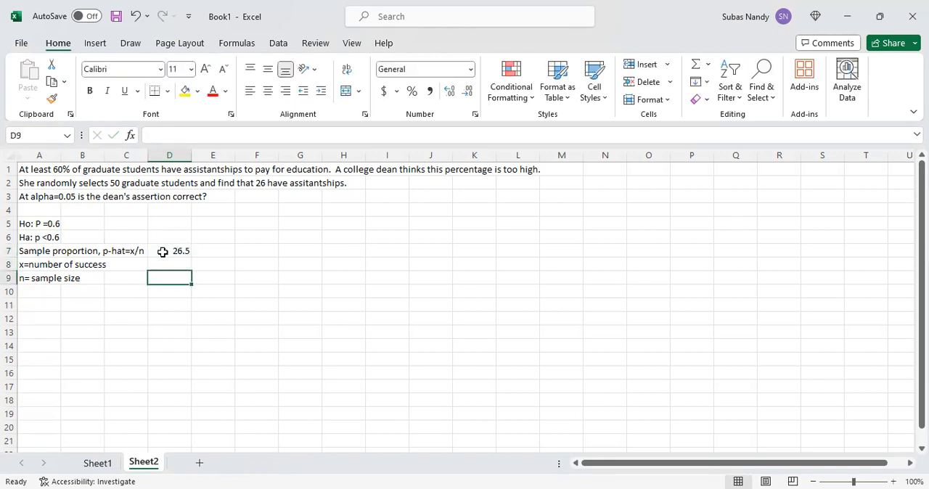
{"action": "left_click", "coordinate": [179, 249]}
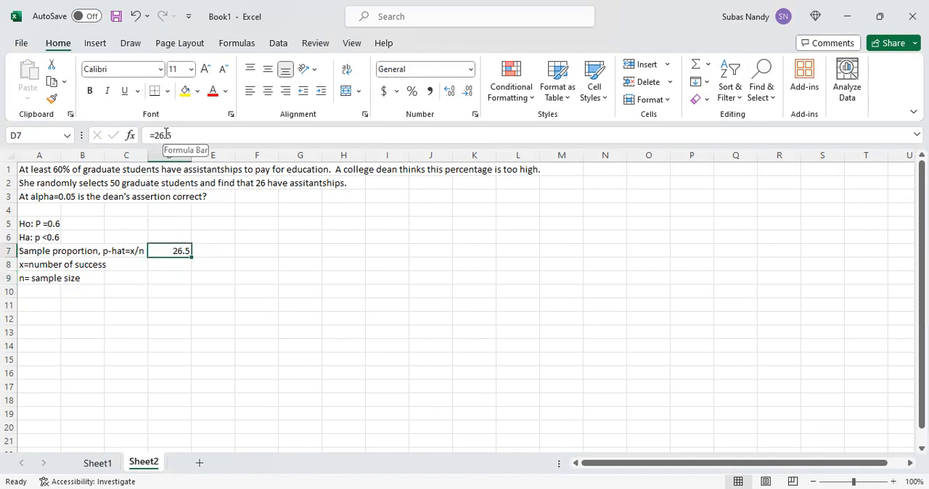
{"action": "left_click_drag", "start_coordinate": [175, 135], "coordinate": [164, 135]}
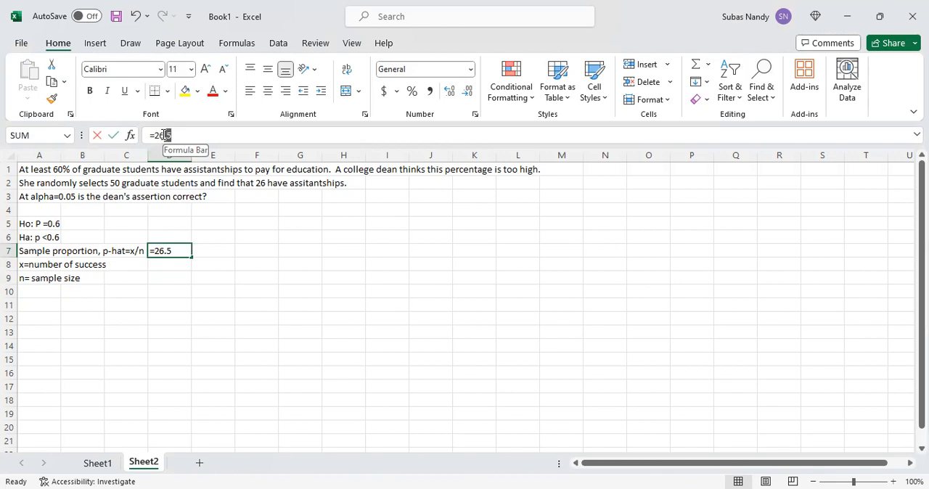
{"action": "type", "text": "/50"}
{"action": "key", "text": "Return"}
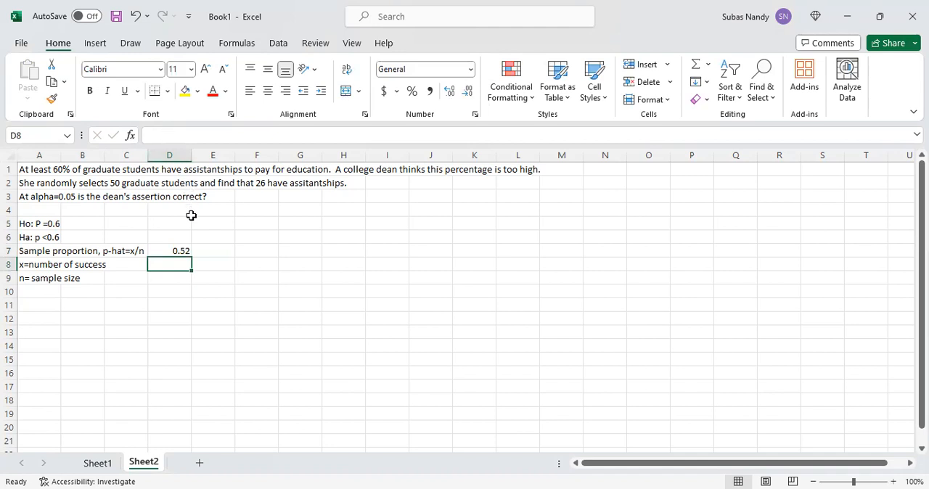
- Enter 26 as the number of successes in cell C8 and 50 as the sample size in cell C9
{"action": "left_click", "coordinate": [56, 265]}
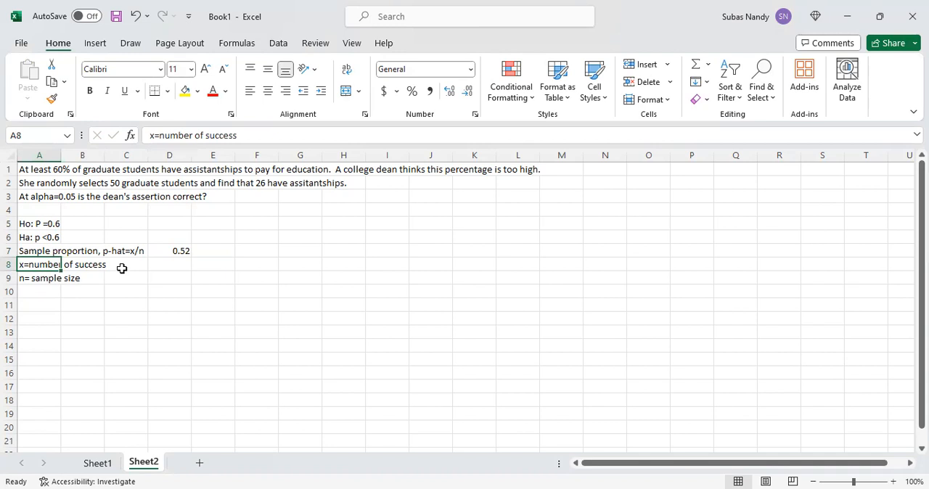
{"action": "left_click", "coordinate": [121, 268]}
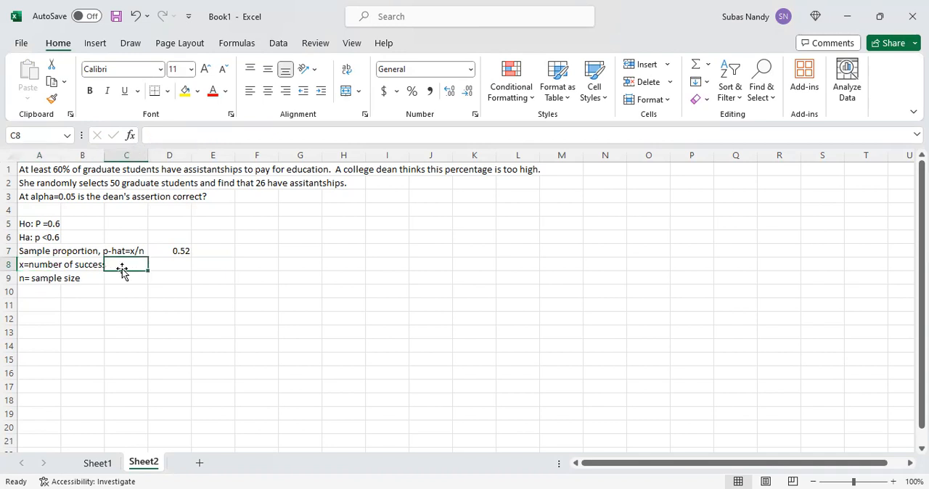
{"action": "type", "text": "26"}
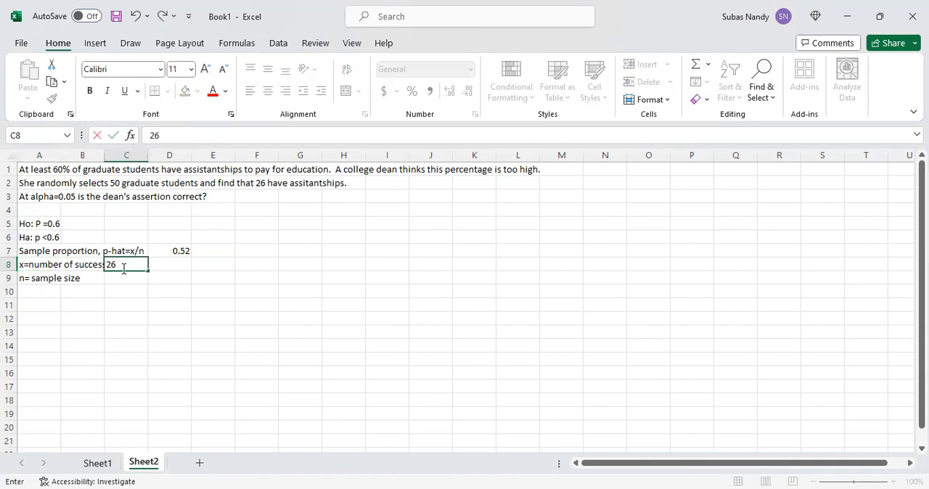
{"action": "key", "text": "Return"}
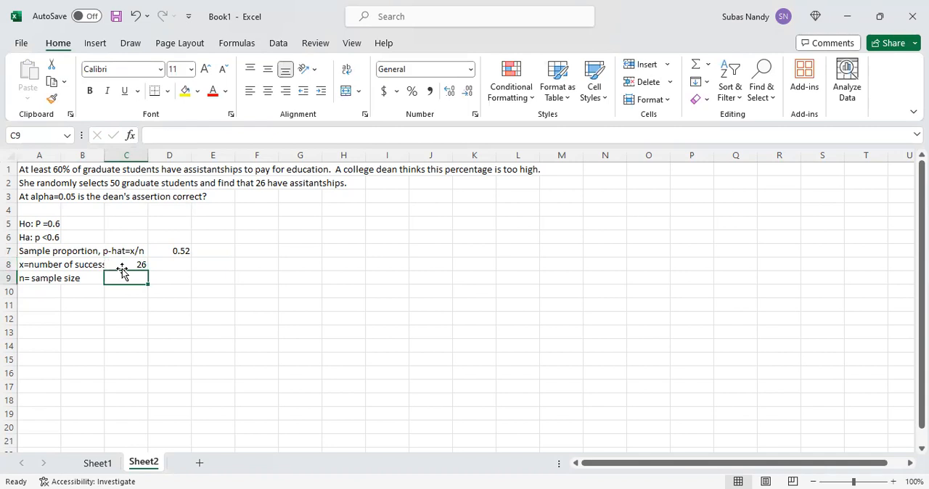
{"action": "type", "text": "5"}
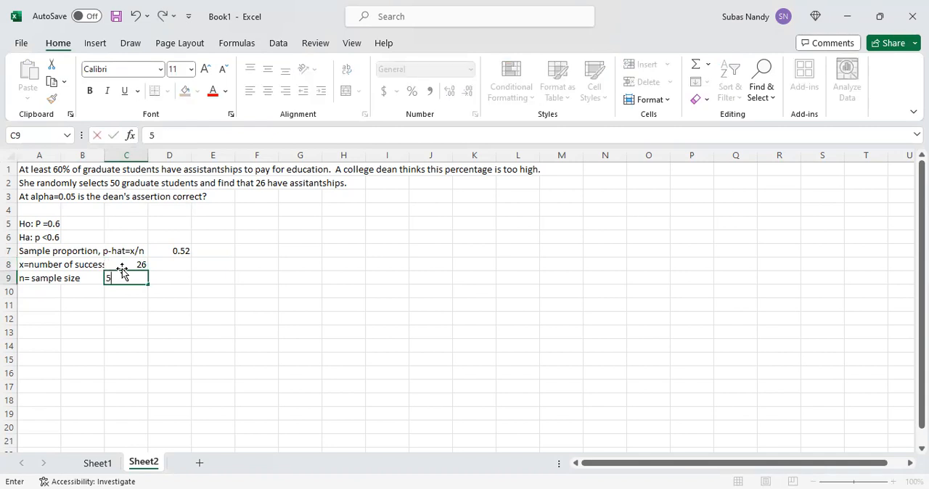
{"action": "type", "text": "0"}
{"action": "key", "text": "Return"}
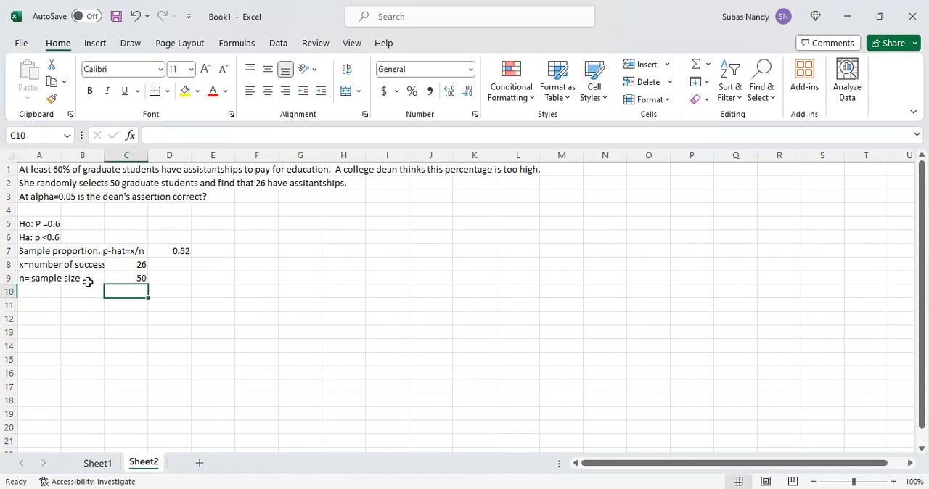
- Label cell A10 "Number of failures"
{"action": "left_click", "coordinate": [36, 294]}
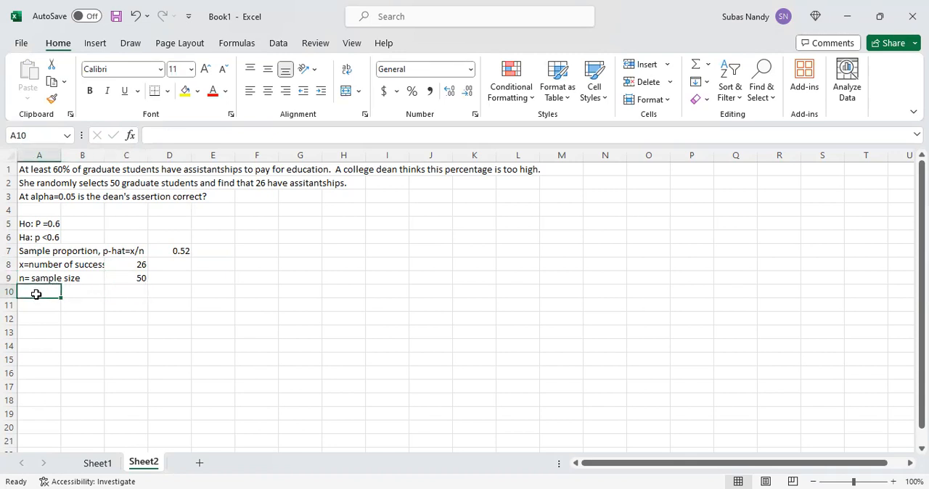
{"action": "type", "text": "N="}
{"action": "key", "text": "BackSpace"}
{"action": "key", "text": "BackSpace"}
{"action": "key", "text": "BackSpace"}
{"action": "type", "text": "umb"}
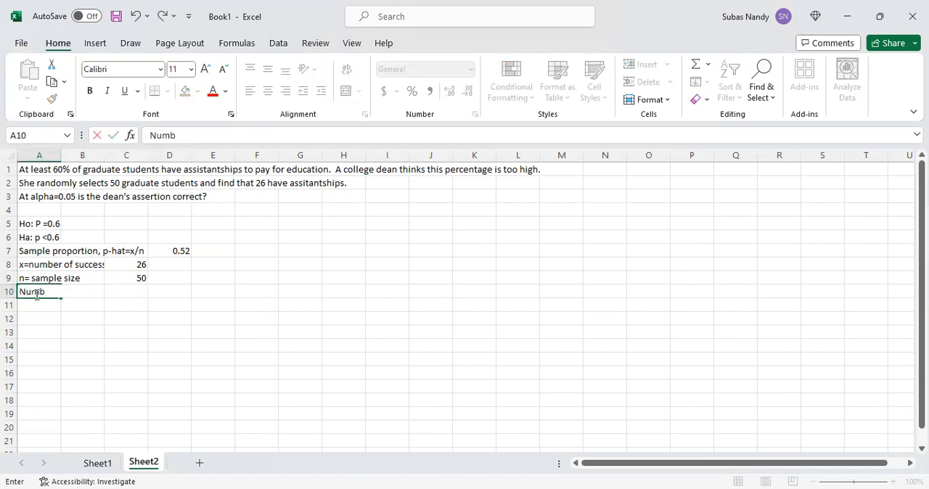
{"action": "type", "text": "er of failures"}
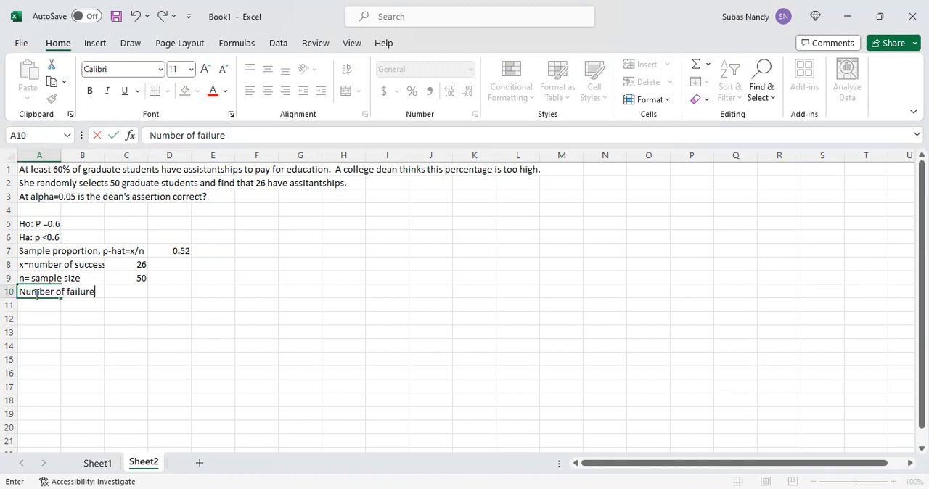
- Calculate the number of failures in cell C10 with the formula =50-26
{"action": "left_click", "coordinate": [128, 291]}
{"action": "type", "text": "="}
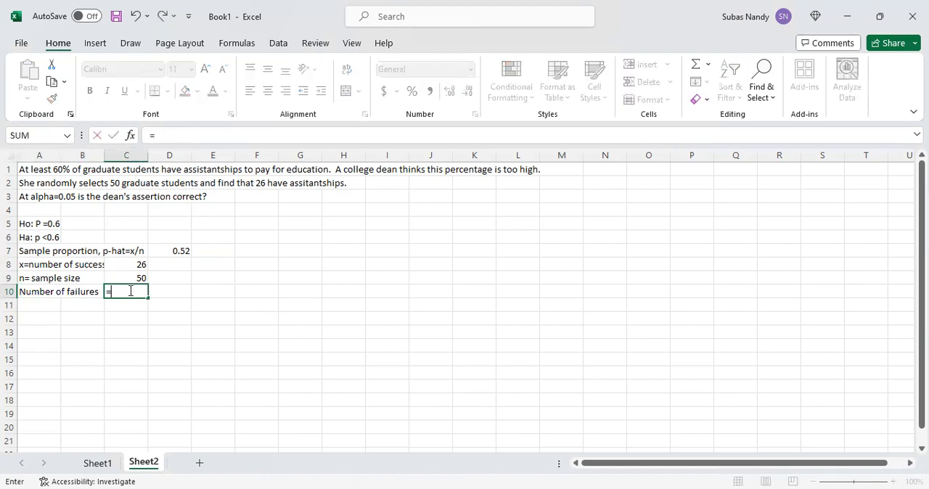
{"action": "type", "text": "50="}
{"action": "key", "text": "BackSpace"}
{"action": "type", "text": "-26"}
{"action": "key", "text": "Return"}
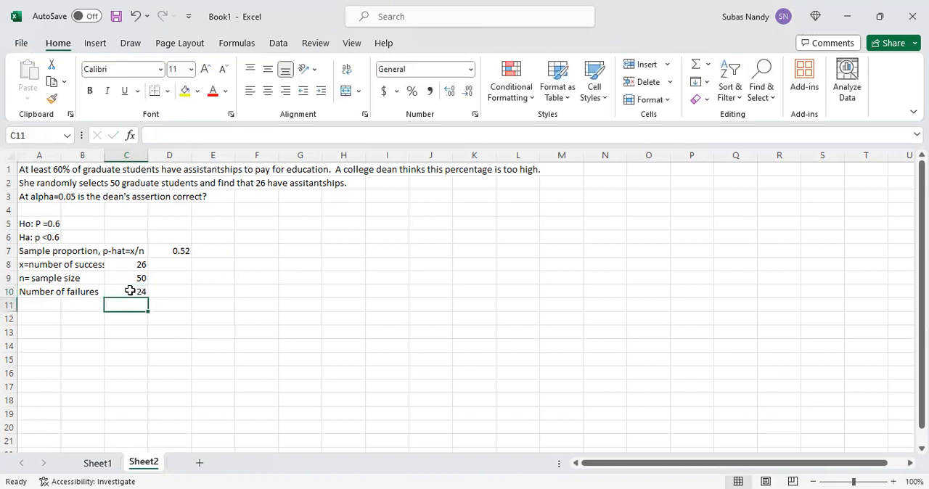
- Enter the note "Both Number of successes and number of failures are greater than 10" in cell A11
{"action": "left_click", "coordinate": [46, 305]}
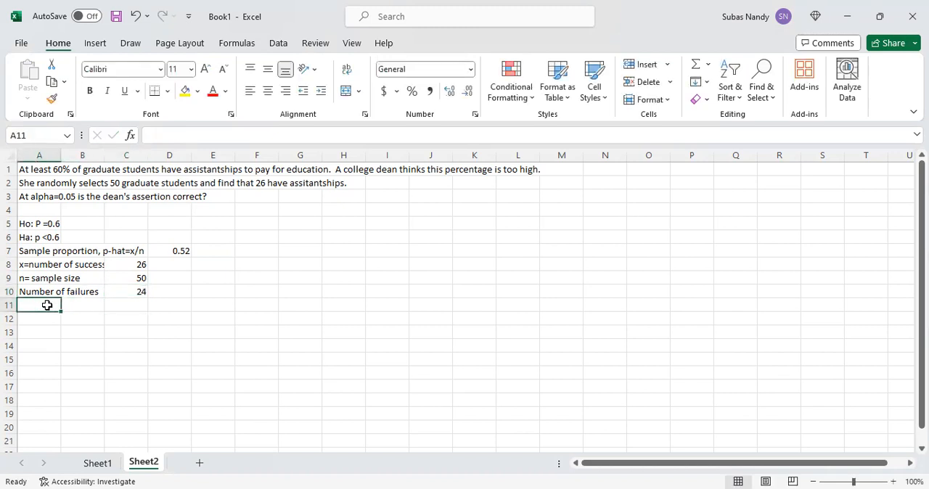
{"action": "type", "text": "Both"}
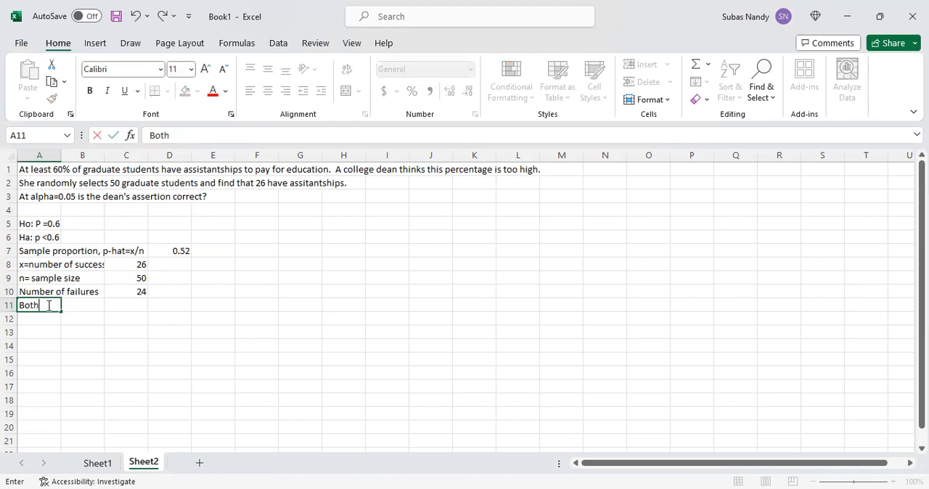
{"action": "type", "text": " Number"}
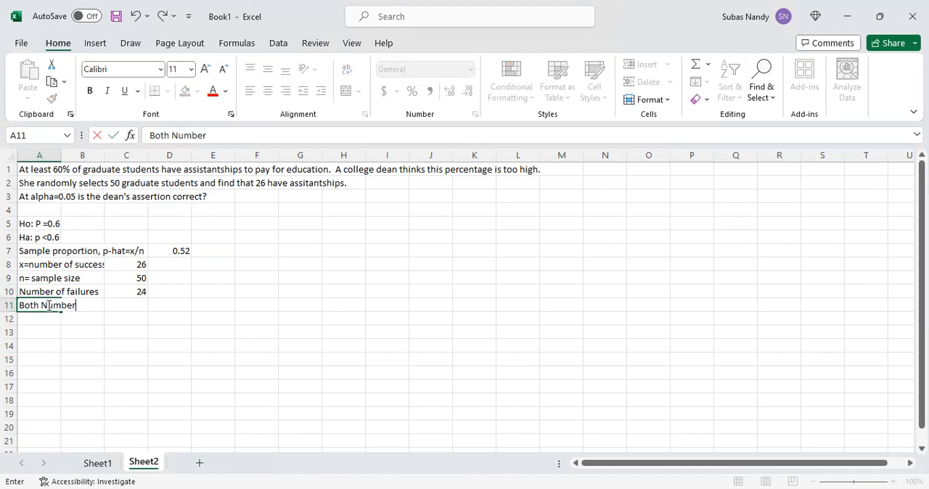
{"action": "type", "text": " of succes"}
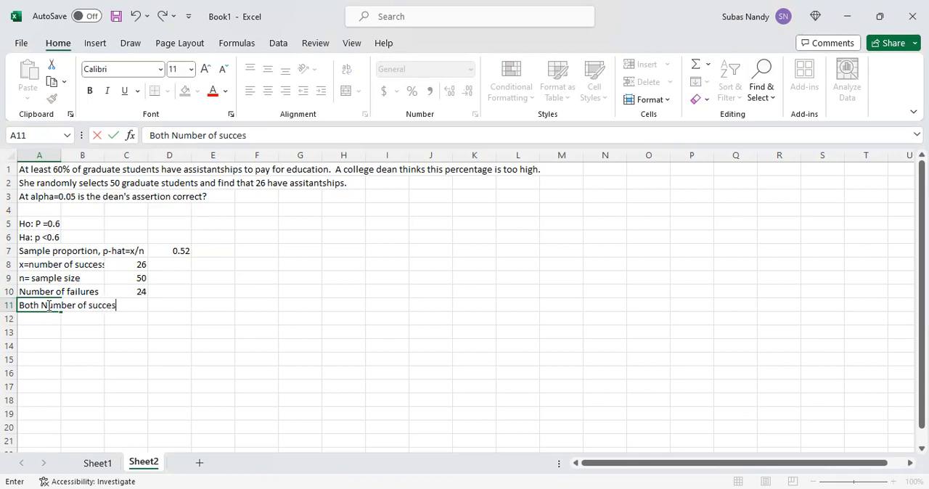
{"action": "type", "text": "ses and nu"}
{"action": "type", "text": "mber o"}
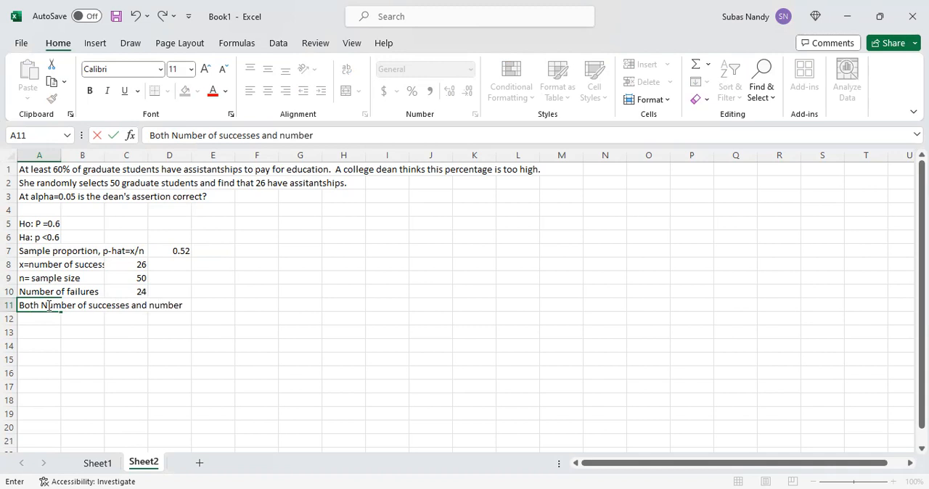
{"action": "type", "text": "f failures"}
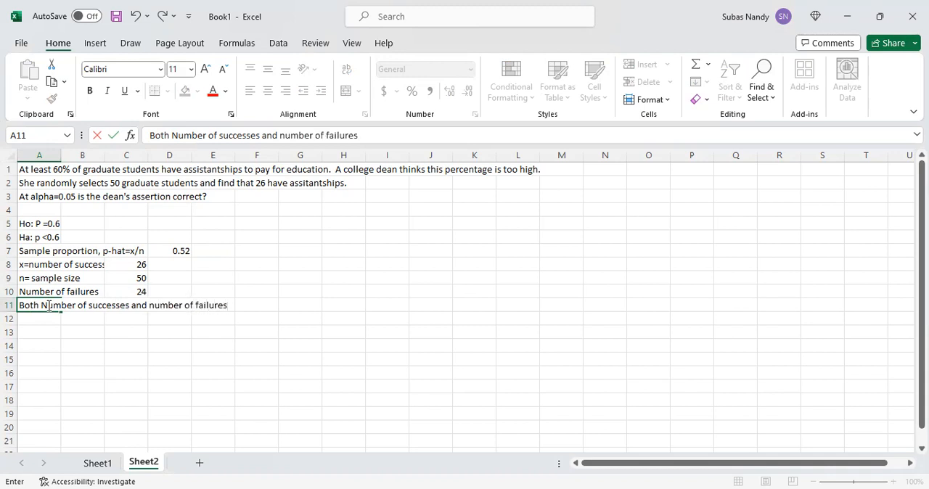
{"action": "type", "text": " are greater than 10"}
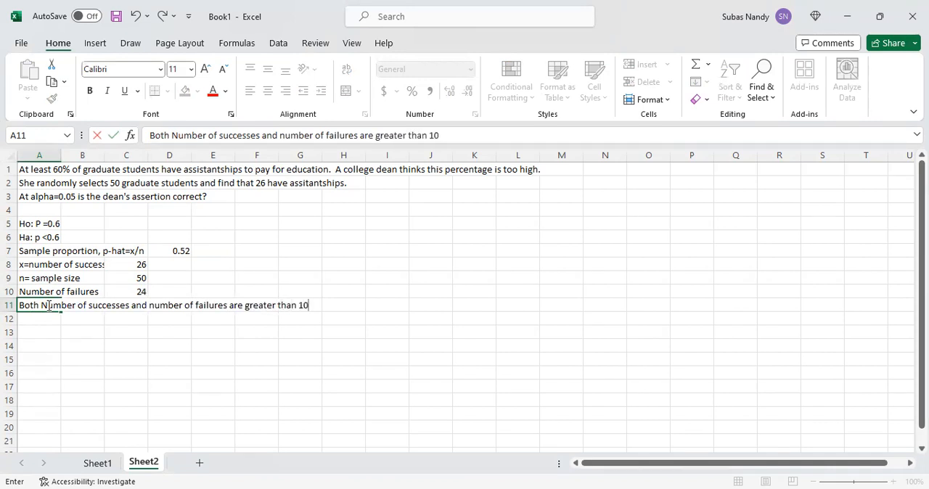
{"action": "key", "text": "Return"}
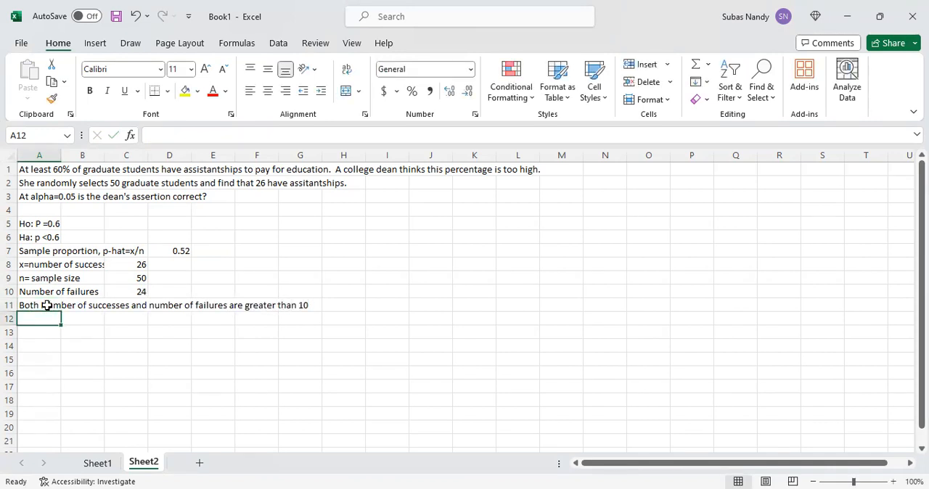
- Enter the note "We can assume that the sample distribution of p-hat is normal" in cell A12
{"action": "type", "text": "We"}
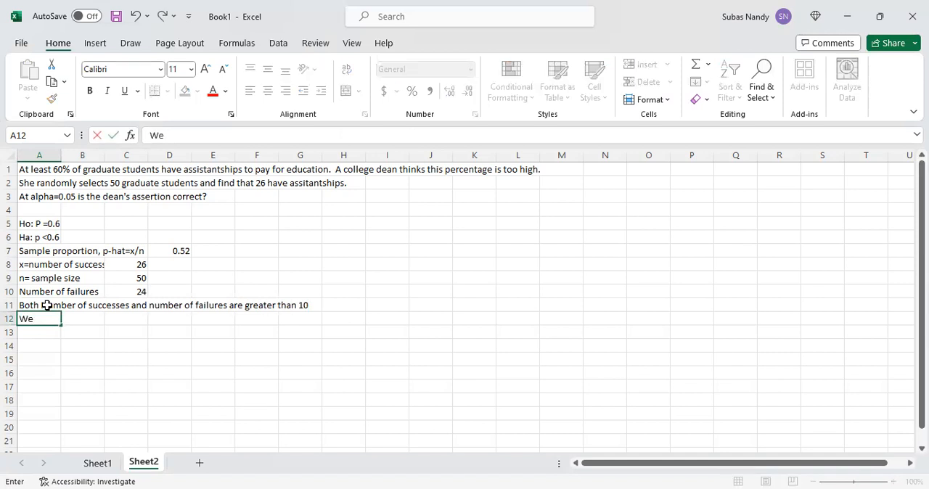
{"action": "type", "text": " can assium"}
{"action": "type", "text": "tha"}
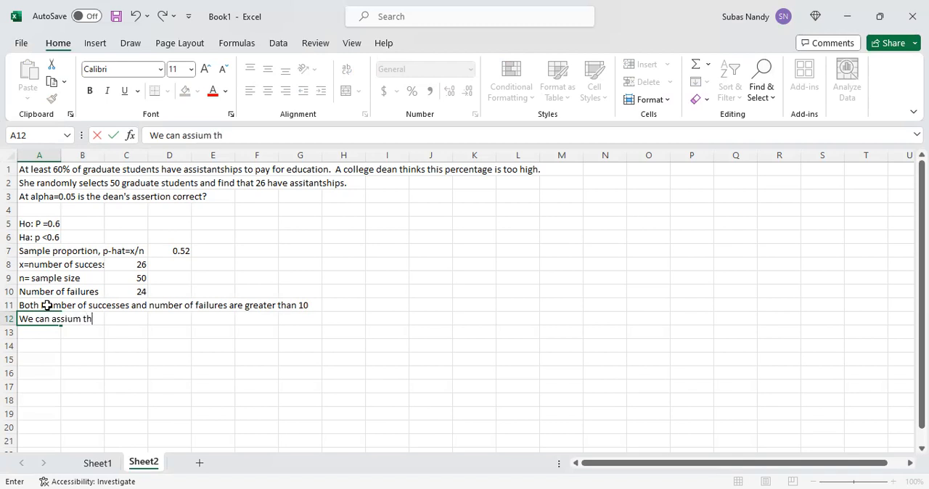
{"action": "key", "text": "BackSpace"}
{"action": "key", "text": "BackSpace"}
{"action": "key", "text": "BackSpace"}
{"action": "key", "text": "BackSpace"}
{"action": "key", "text": "BackSpace"}
{"action": "key", "text": "BackSpace"}
{"action": "key", "text": "BackSpace"}
{"action": "type", "text": "ume that the"}
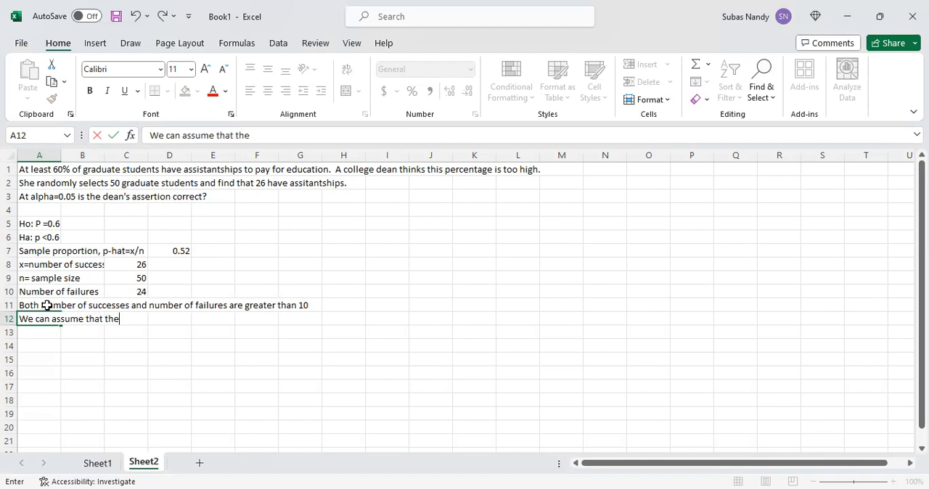
{"action": "type", "text": " sample d"}
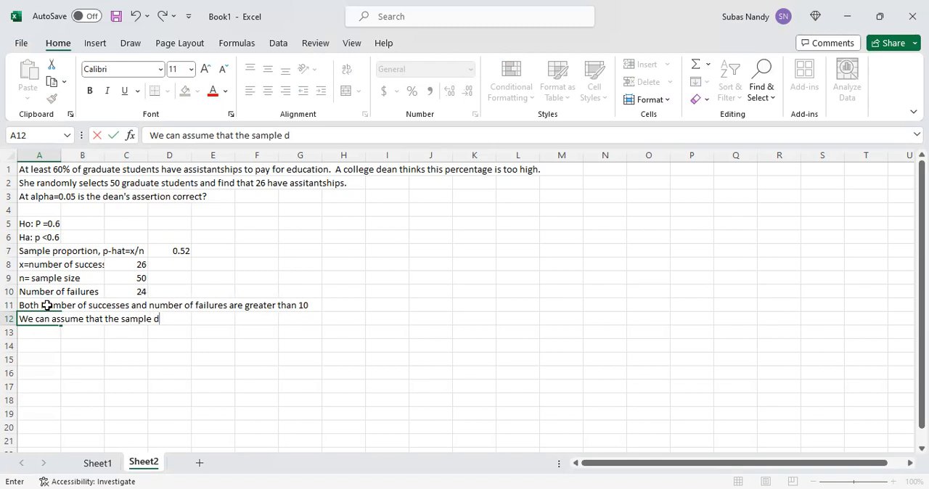
{"action": "type", "text": "istribution of"}
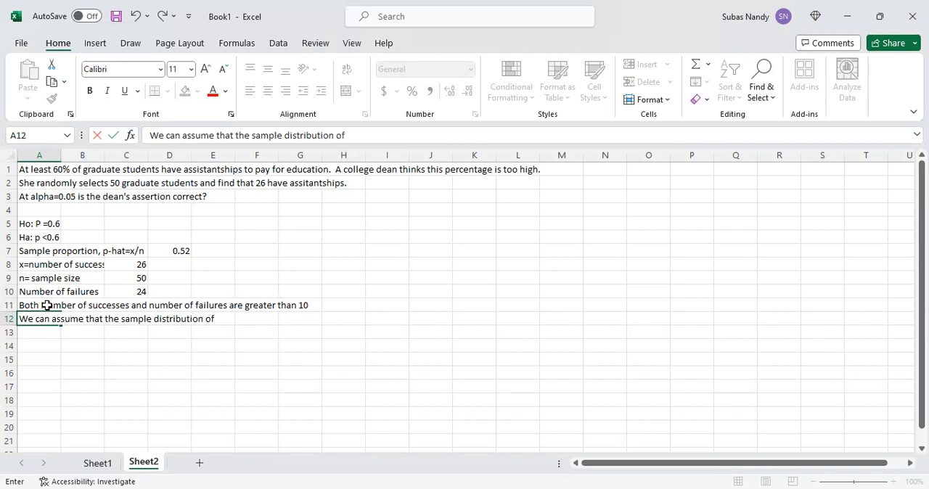
{"action": "type", "text": " p-hat is normal"}
{"action": "key", "text": "Return"}
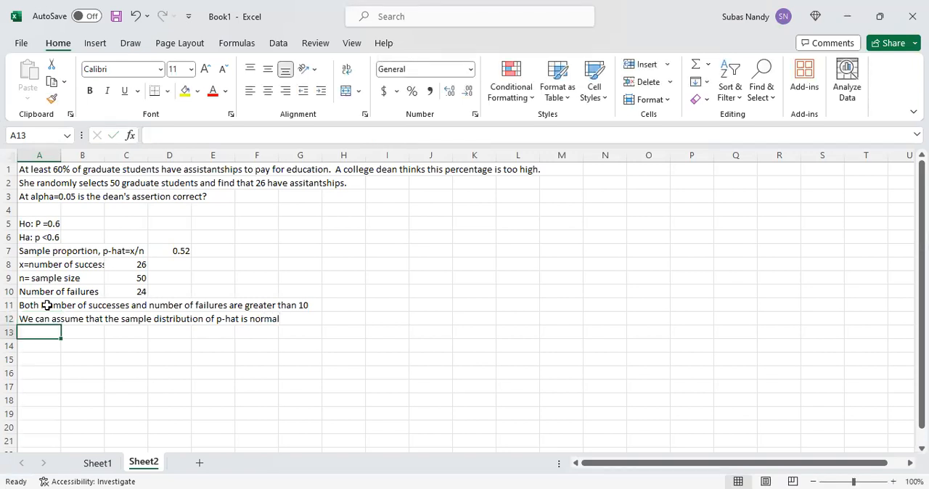
- Label cell A13 "Mean of sampling distribution = p"
{"action": "left_click", "coordinate": [47, 305], "text": "shift"}
{"action": "type", "text": "ea"}
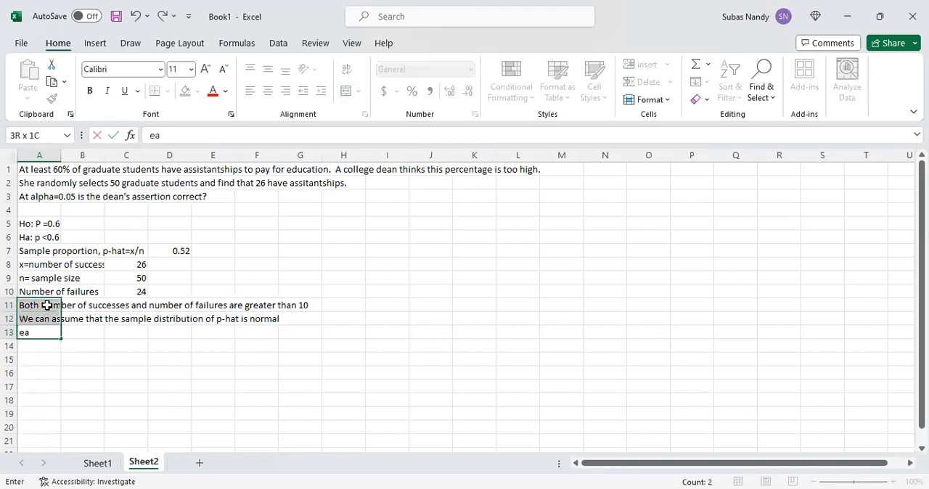
{"action": "left_click", "coordinate": [38, 339]}
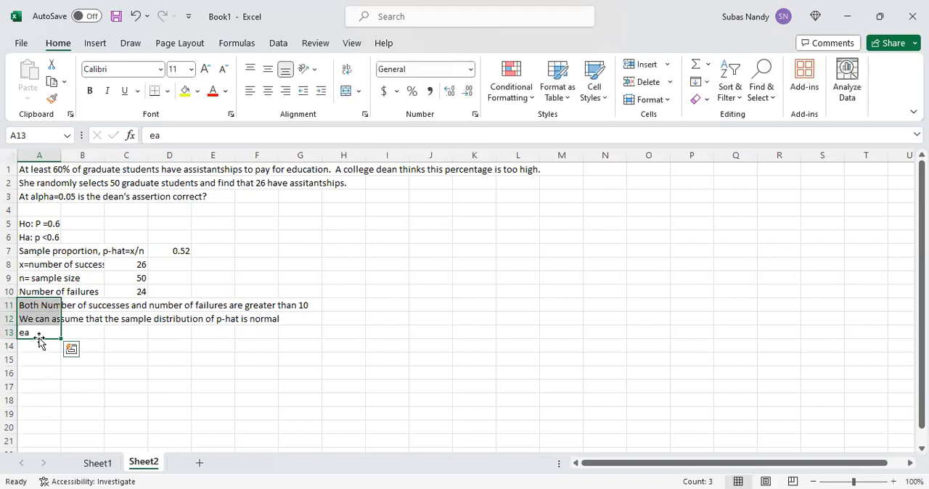
{"action": "left_click", "coordinate": [161, 356]}
{"action": "left_click", "coordinate": [32, 336]}
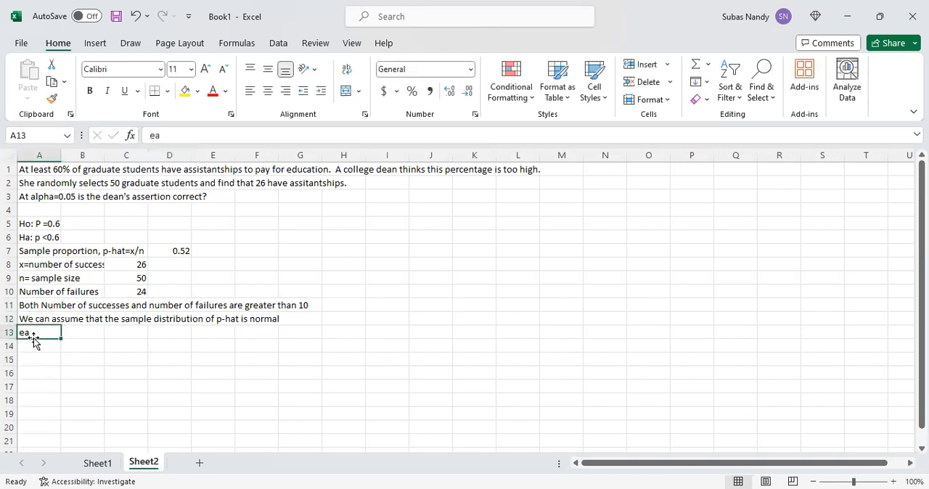
{"action": "left_click", "coordinate": [151, 138]}
{"action": "type", "text": "Mea"}
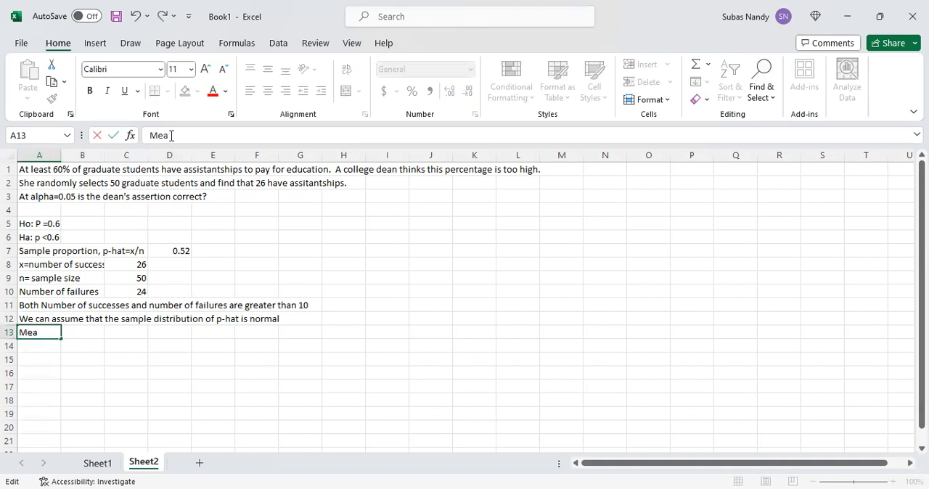
{"action": "type", "text": "n of sampling"}
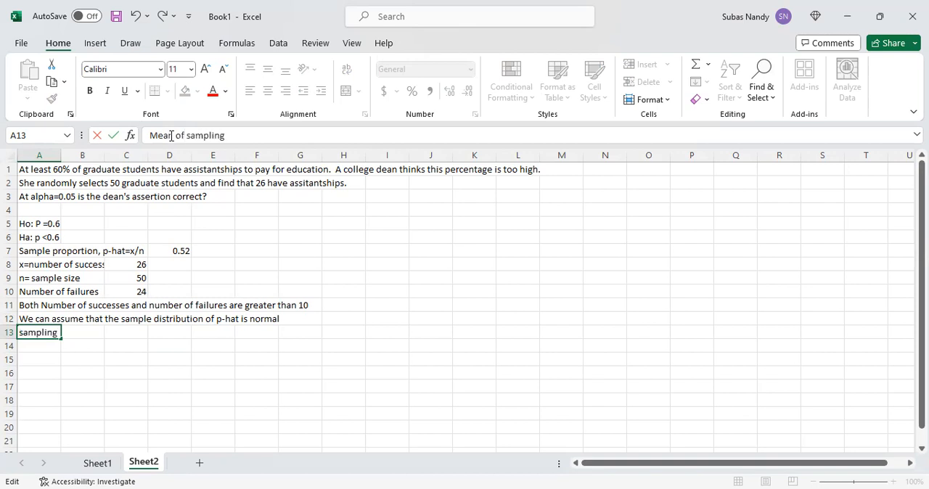
{"action": "type", "text": " distribution -"}
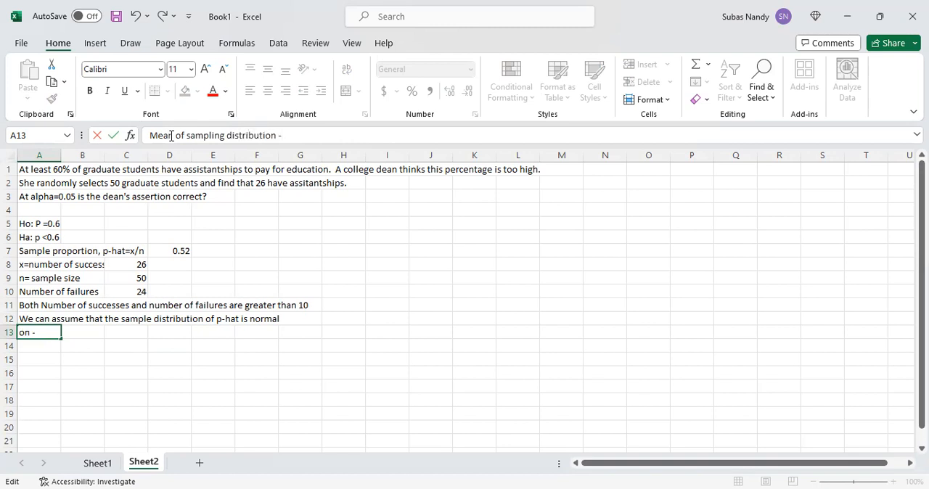
{"action": "type", "text": " p"}
{"action": "left_click", "coordinate": [284, 135]}
{"action": "key", "text": "BackSpace"}
{"action": "key", "text": "BackSpace"}
{"action": "type", "text": "="}
{"action": "left_click", "coordinate": [81, 330]}
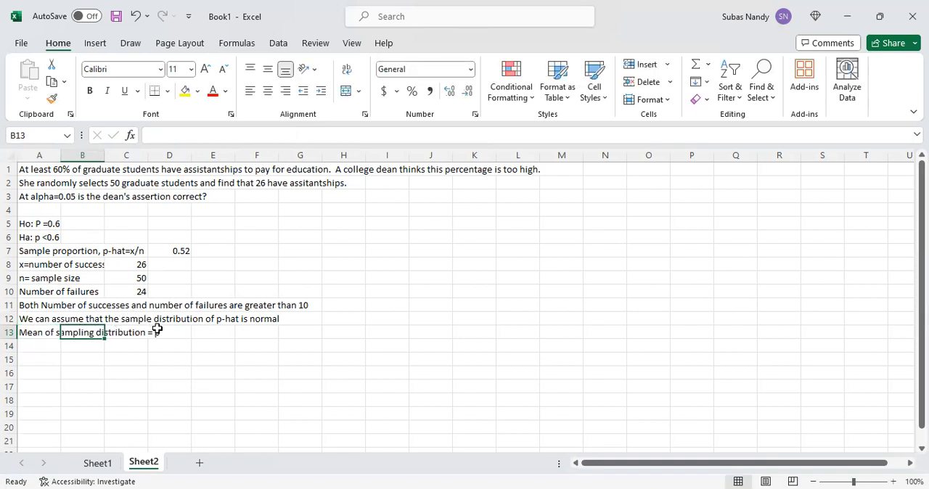
- Enter the mean of the sampling distribution in cell E13 as =0.6
{"action": "left_click", "coordinate": [206, 332]}
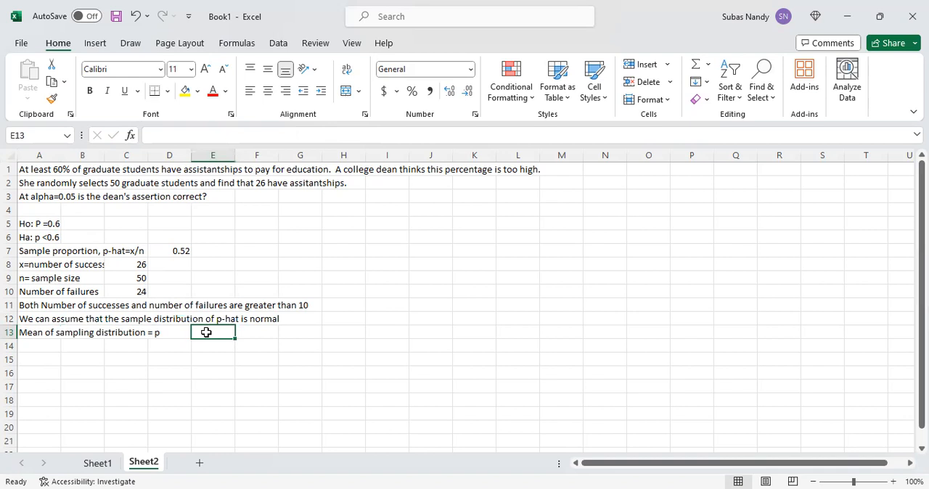
{"action": "type", "text": "="}
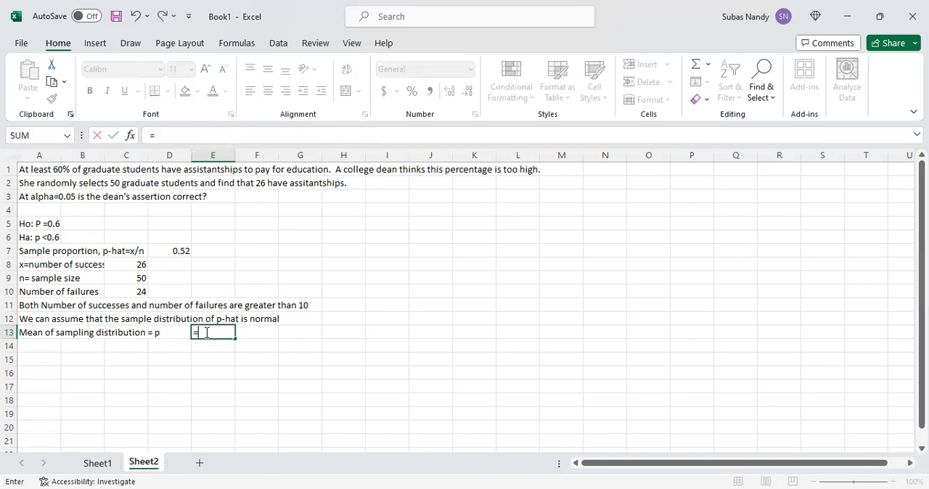
{"action": "type", "text": "0.6"}
{"action": "key", "text": "Return"}
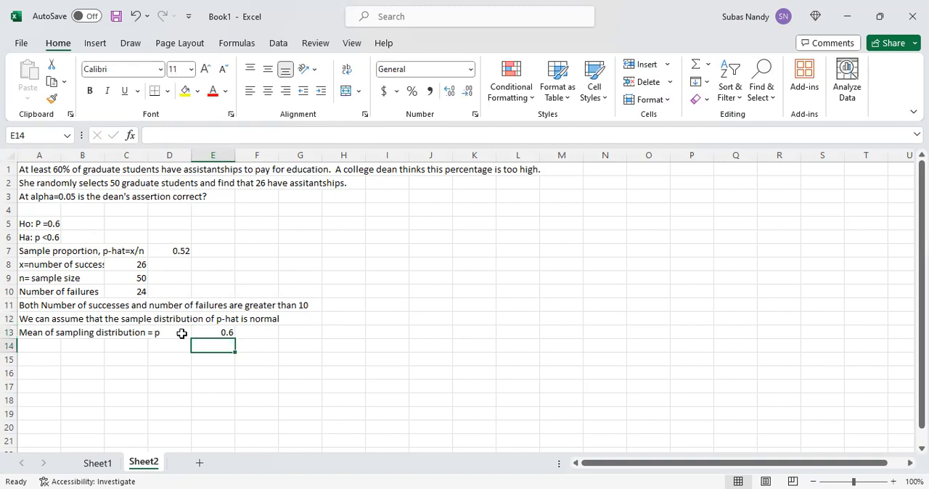
- Label cell A14 "Standard Deviation of the sampling distribution, Square root (p(1-p)/n)"
{"action": "left_click", "coordinate": [39, 344]}
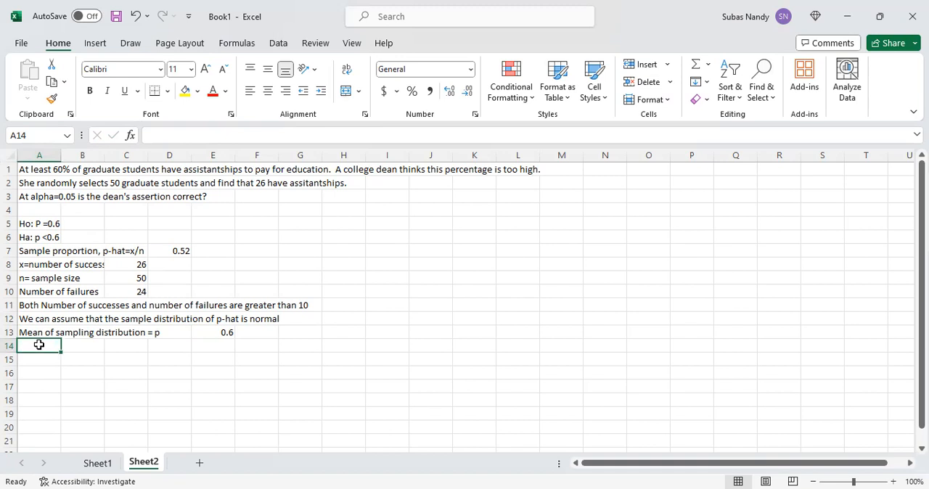
{"action": "type", "text": "tan"}
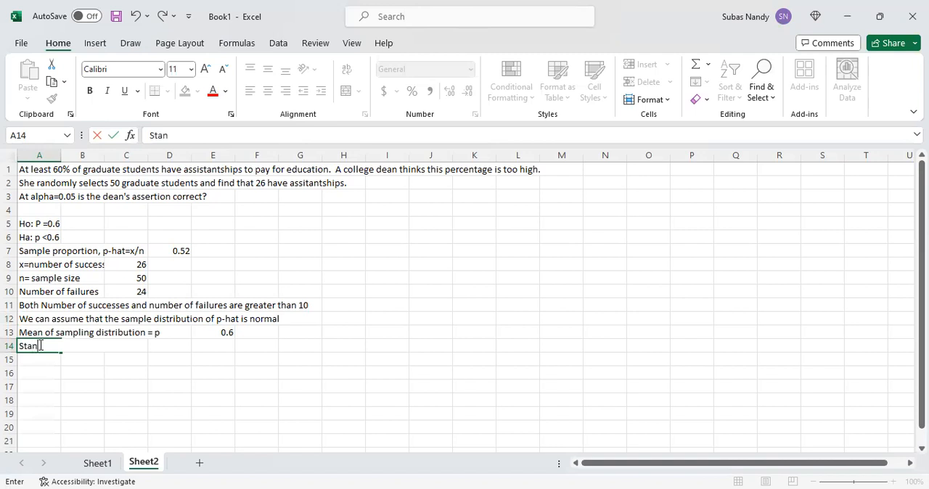
{"action": "type", "text": "dard Deviation of th"}
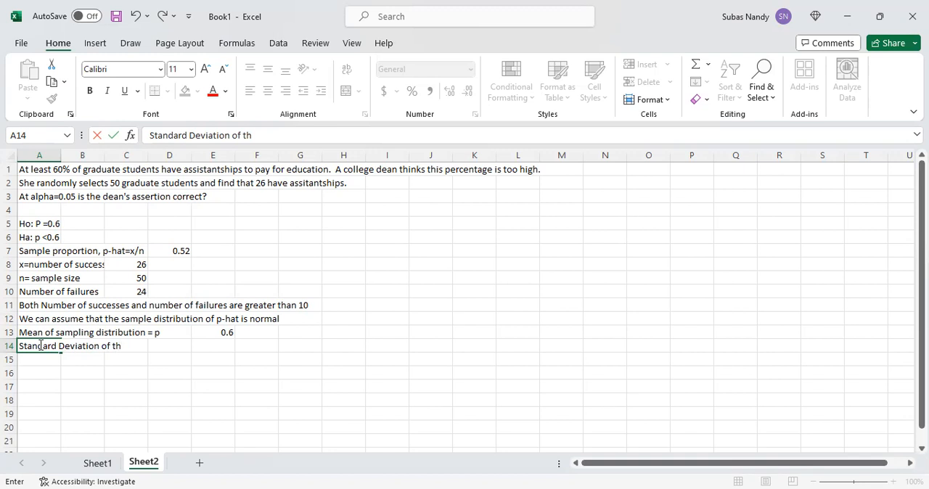
{"action": "type", "text": "e sampling d"}
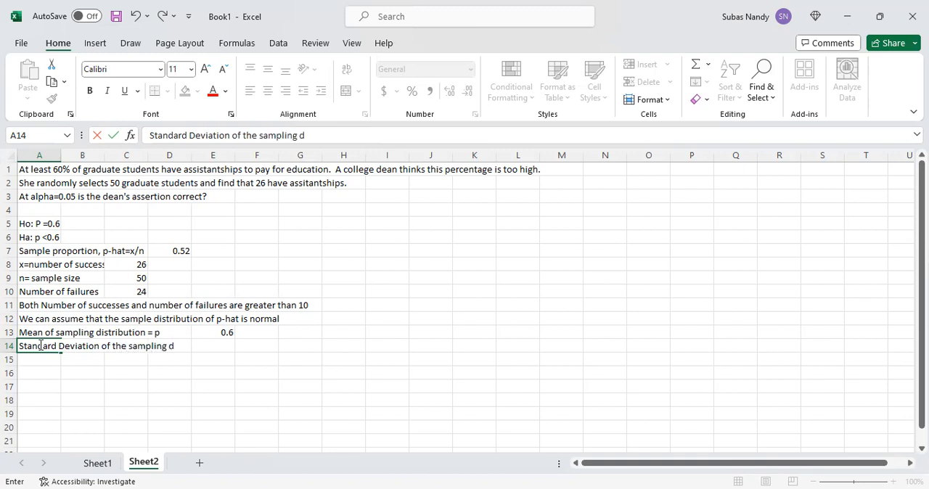
{"action": "type", "text": "istribution"}
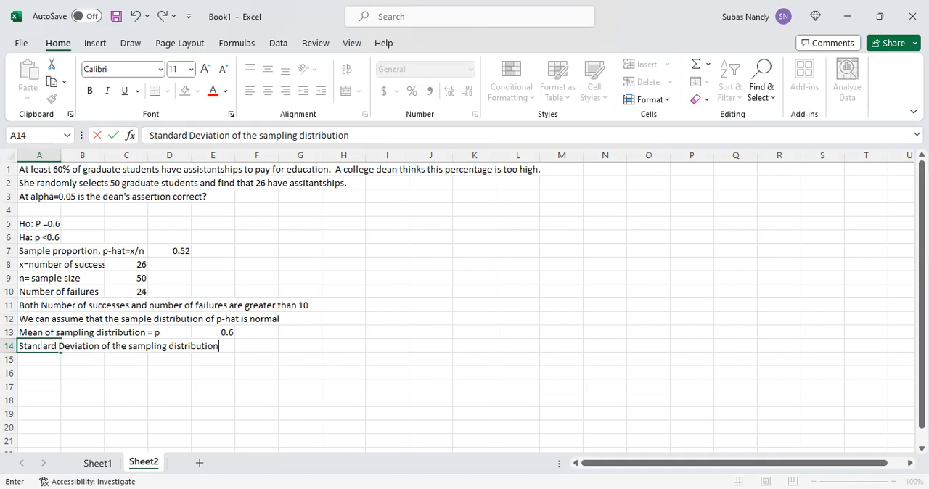
{"action": "type", "text": ", Square root ("}
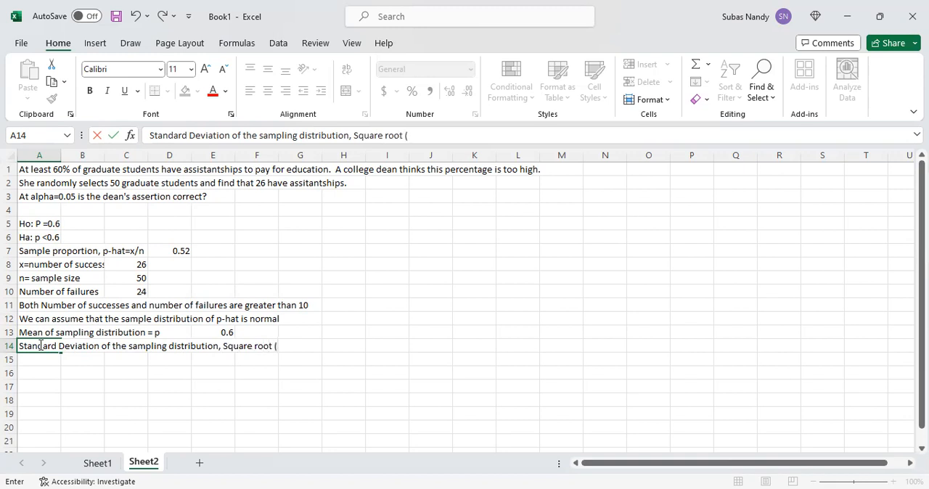
{"action": "type", "text": "p(1-9)/n)"}
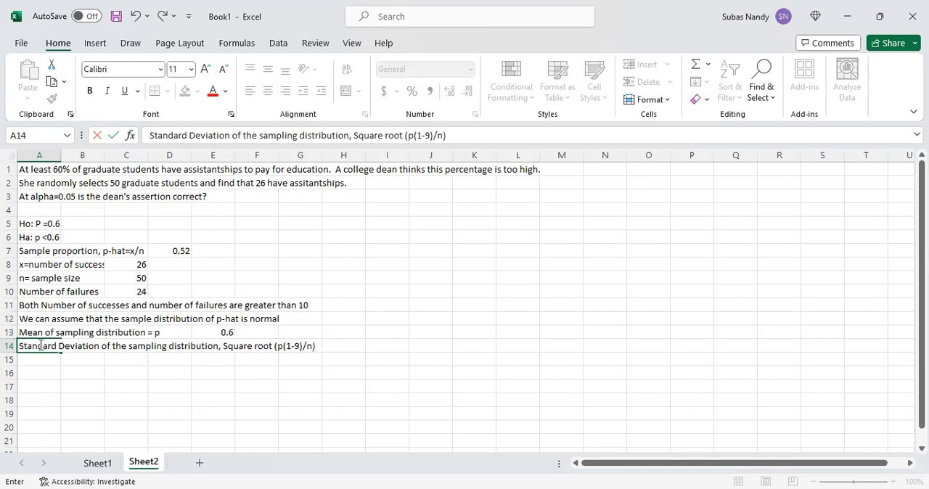
{"action": "left_click", "coordinate": [298, 346]}
{"action": "key", "text": "BackSpace"}
{"action": "type", "text": "p"}
- Compute the standard deviation of the sampling distribution in cell H14 with the formula =SQRT(0.6*(1-0.6)/50)
{"action": "left_click", "coordinate": [350, 351]}
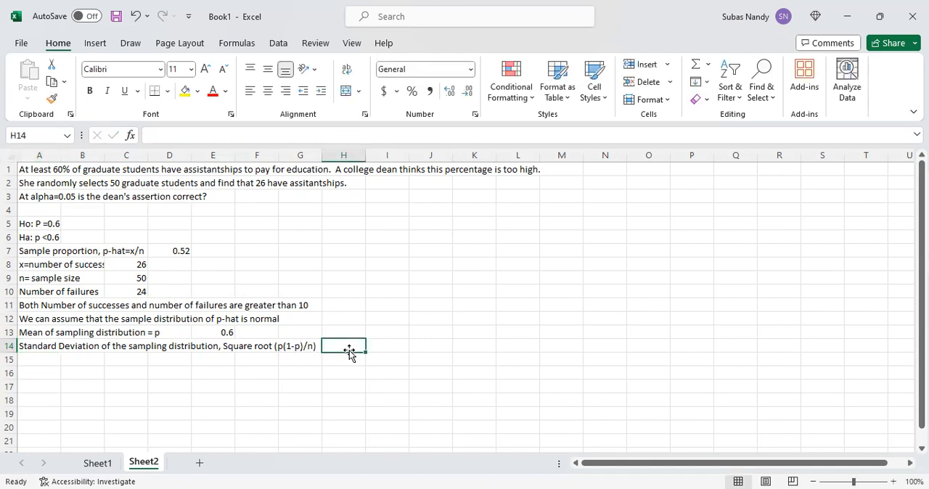
{"action": "type", "text": "=SQ"}
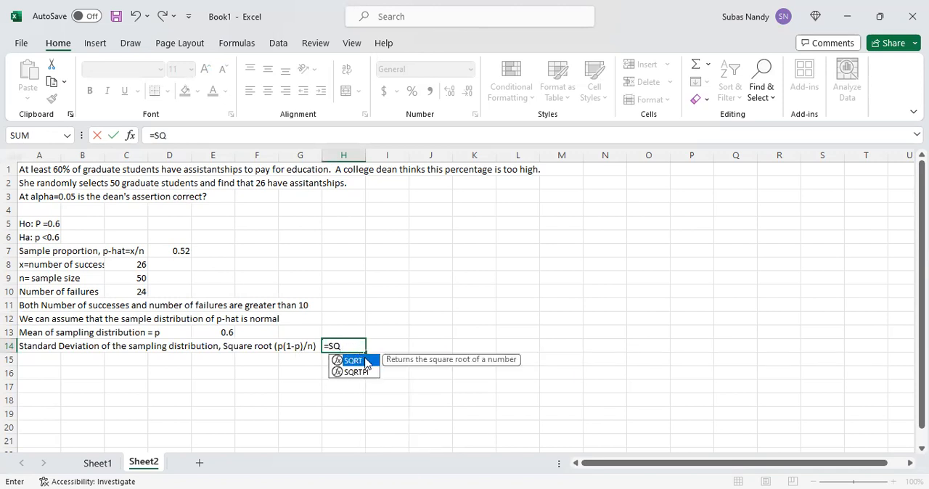
{"action": "double_click", "coordinate": [365, 361]}
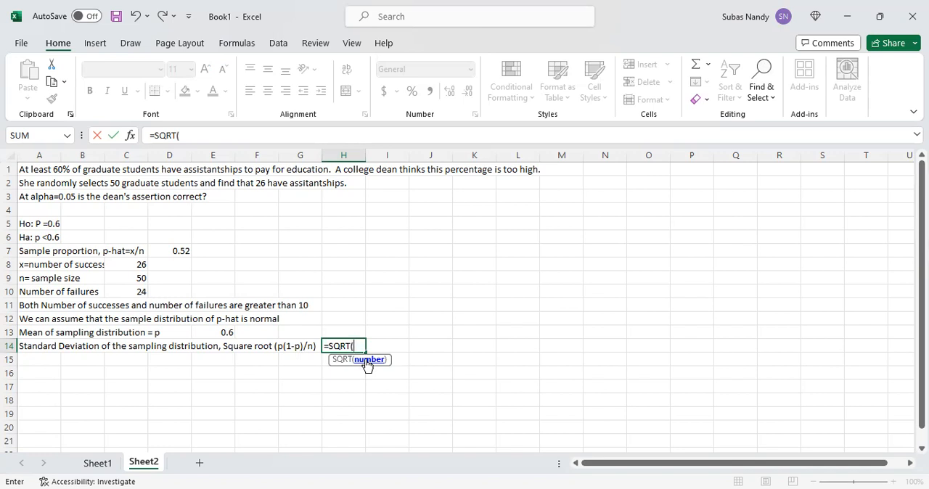
{"action": "type", "text": "0.6**"}
{"action": "key", "text": "BackSpace"}
{"action": "type", "text": "(1-0.6"}
{"action": "type", "text": "_"}
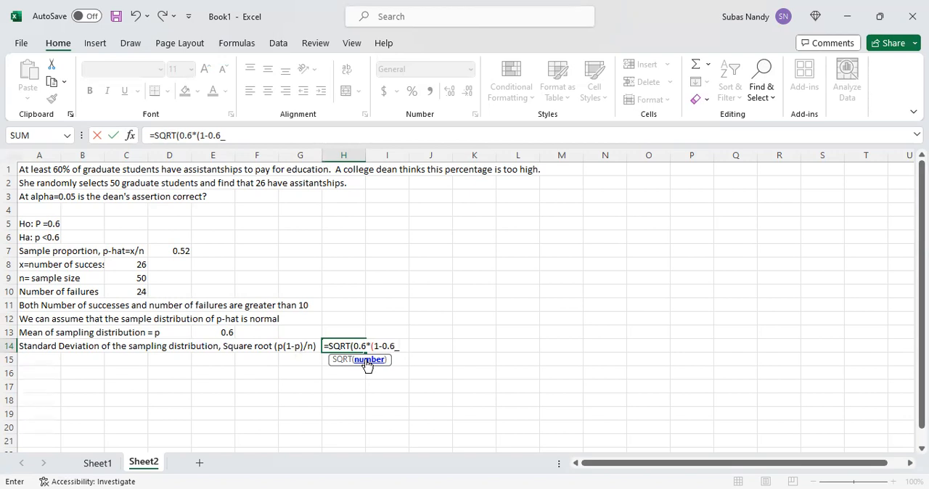
{"action": "type", "text": "/"}
{"action": "key", "text": "BackSpace"}
{"action": "key", "text": "BackSpace"}
{"action": "type", "text": ")/550)"}
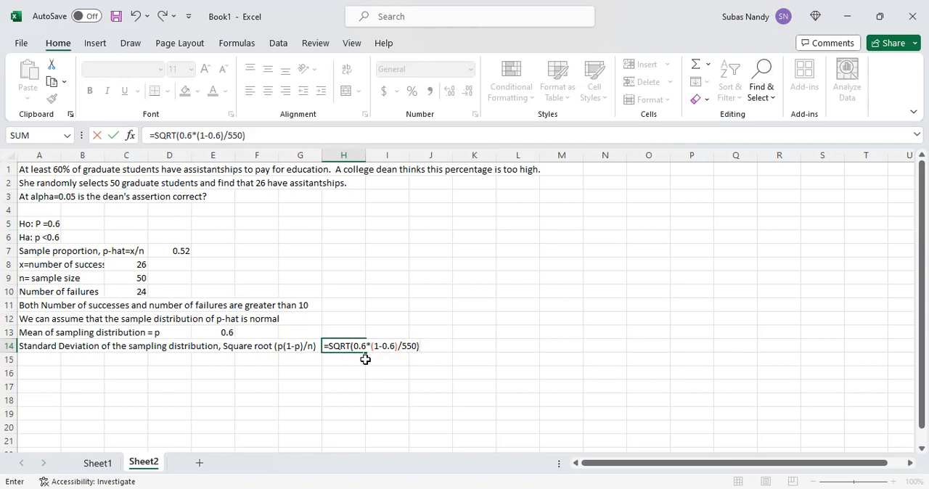
{"action": "key", "text": "BackSpace"}
{"action": "key", "text": "BackSpace"}
{"action": "key", "text": "BackSpace"}
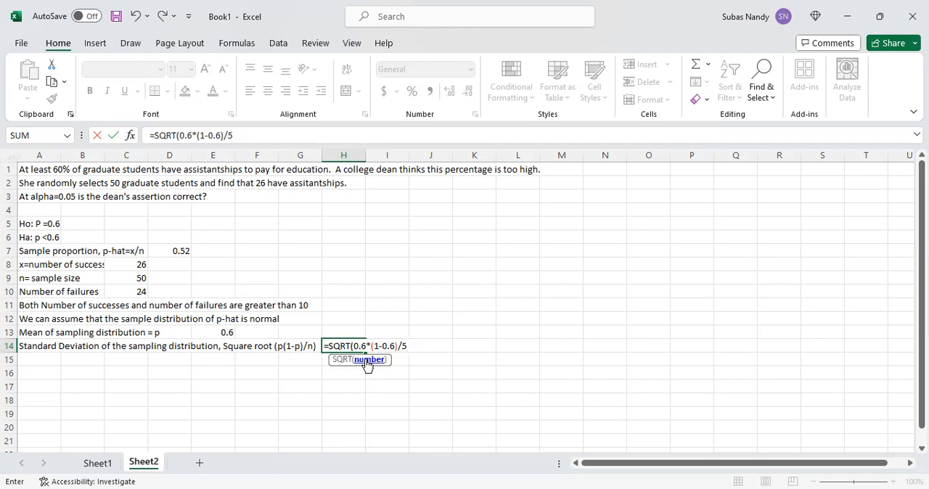
{"action": "type", "text": "0)"}
{"action": "key", "text": "Return"}
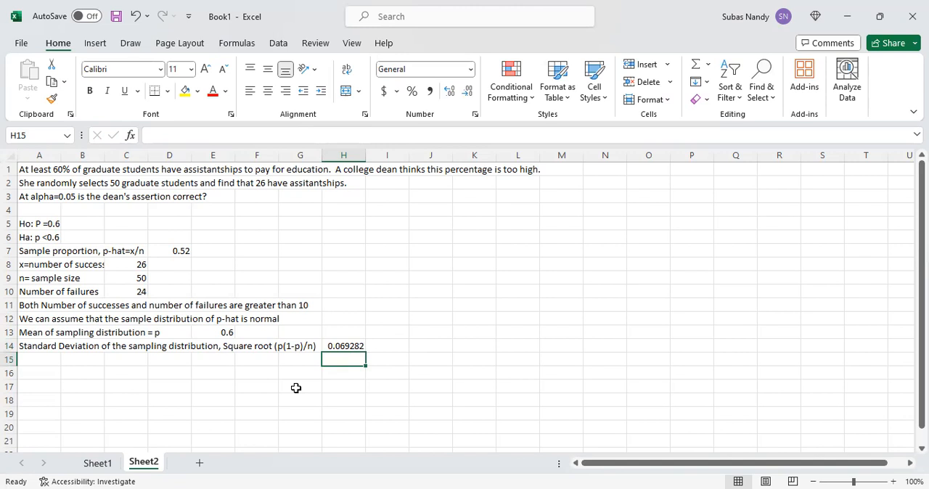
- Enter the note "Level of significance = alpha =0.05 = Maximum [robability of Rejecting Ho when it is true" in cell A16
{"action": "left_click", "coordinate": [51, 369]}
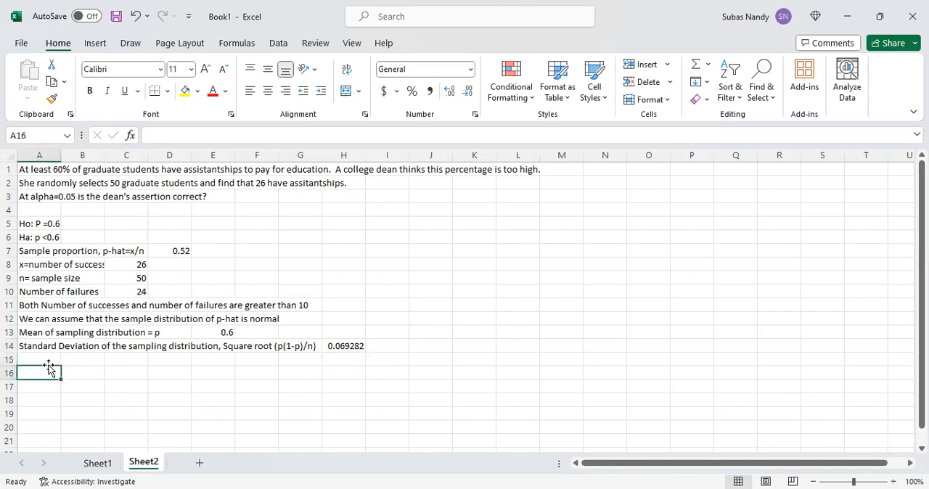
{"action": "type", "text": "Le"}
{"action": "type", "text": "ve"}
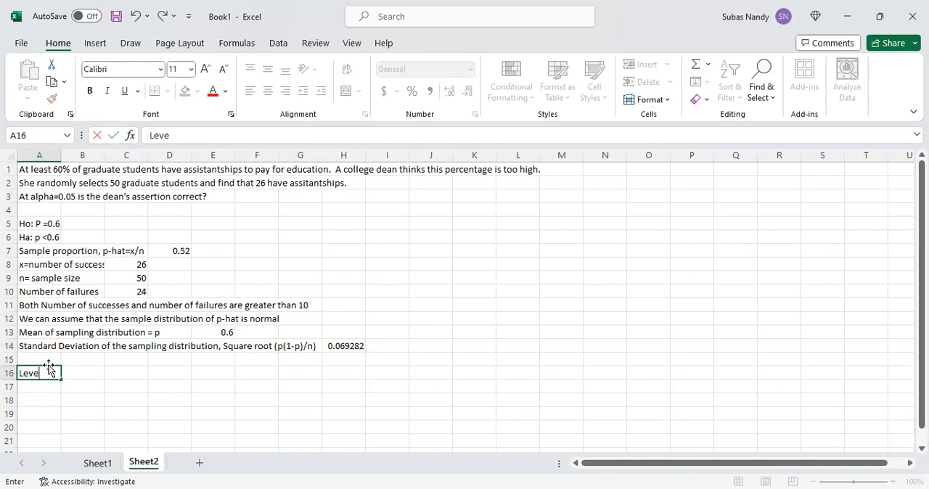
{"action": "type", "text": "l of significance"}
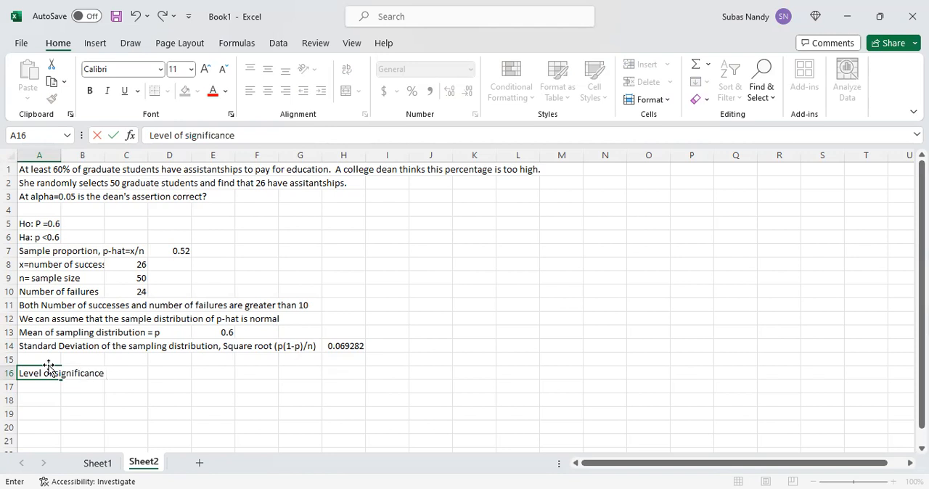
{"action": "type", "text": " = alpha =0.05"}
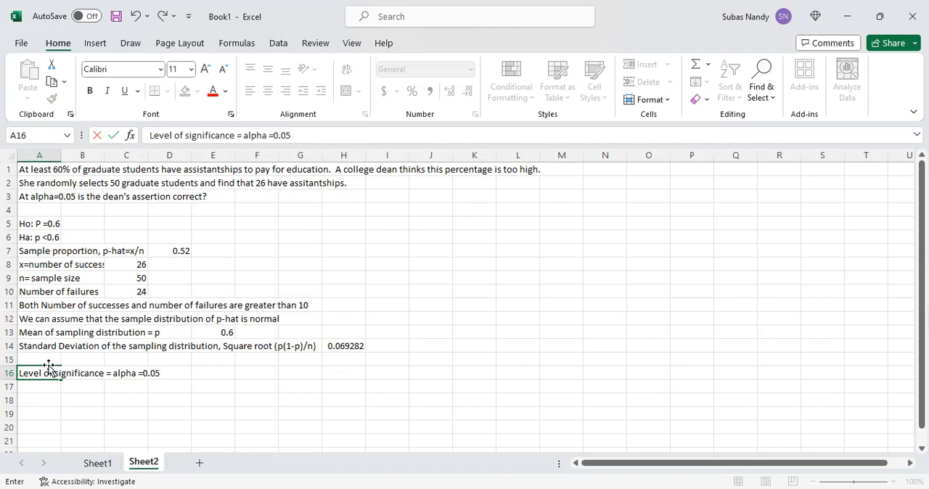
{"action": "type", "text": " = Maximum"}
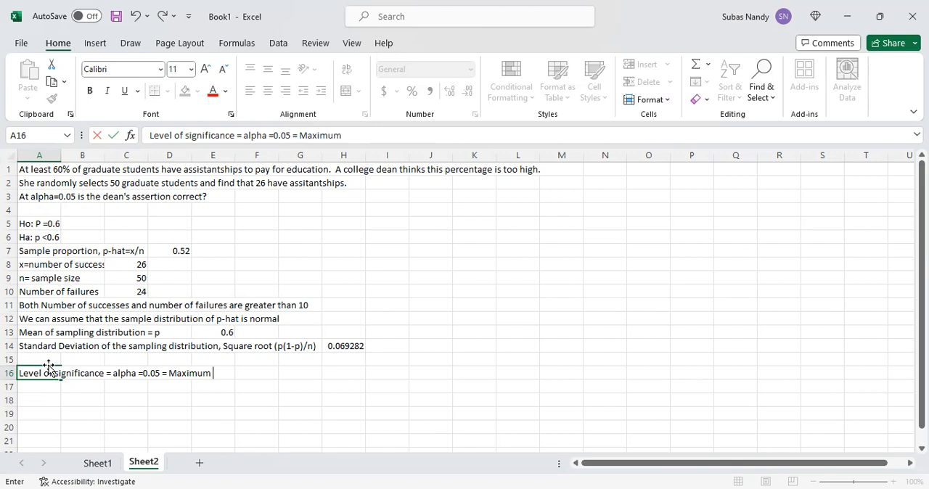
{"action": "type", "text": " p"}
{"action": "key", "text": "BackSpace"}
{"action": "type", "text": "[robability o"}
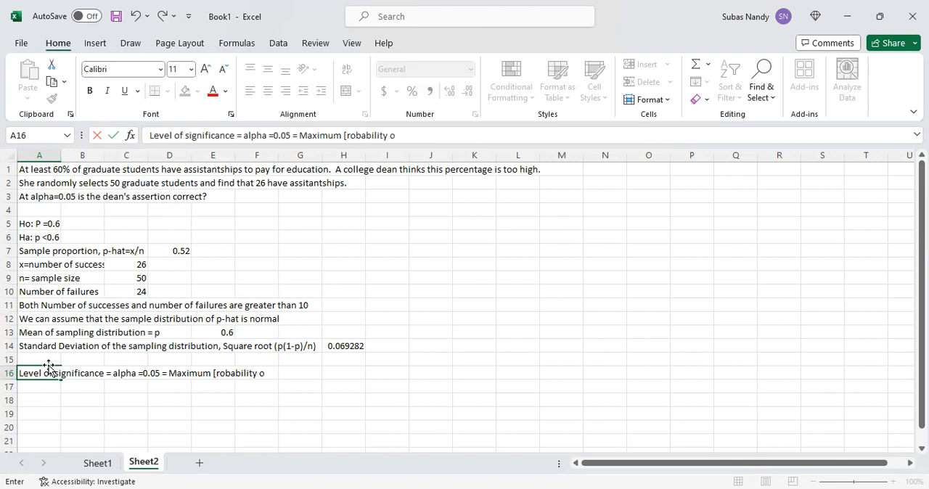
{"action": "type", "text": "f Rejecting H"}
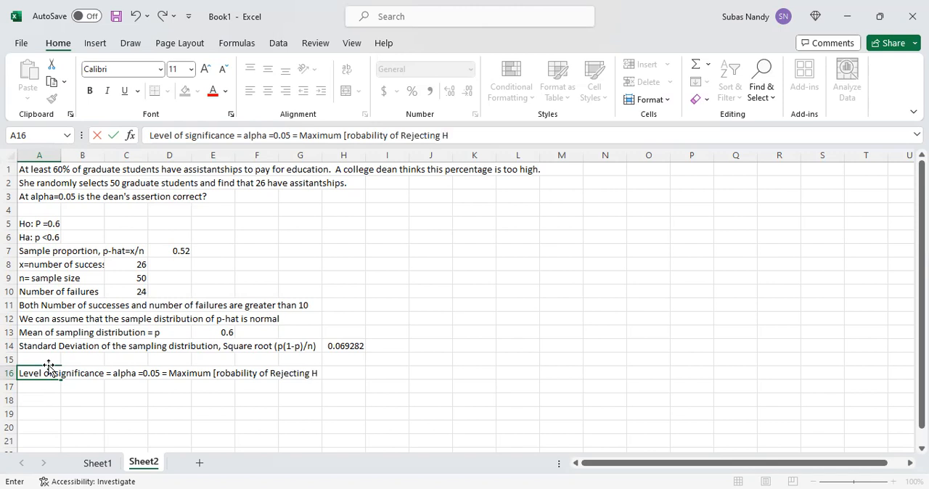
{"action": "type", "text": "o when it is true"}
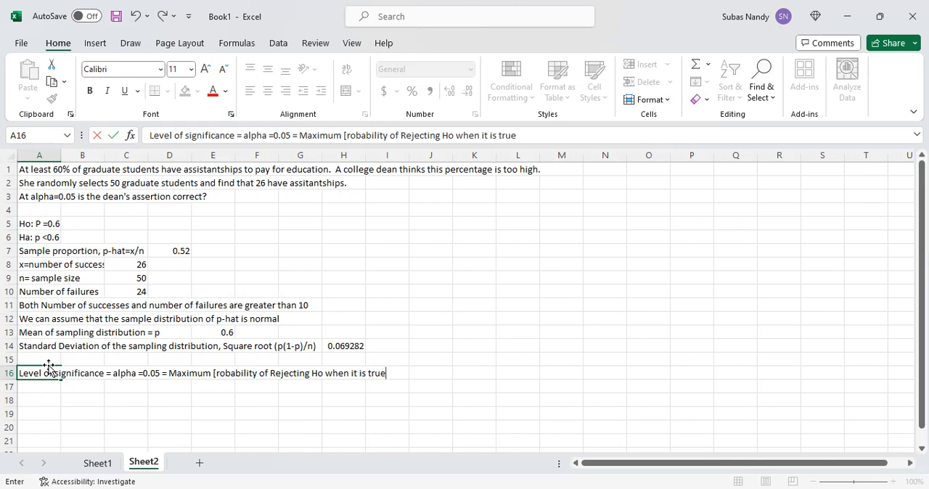
{"action": "key", "text": "Return"}
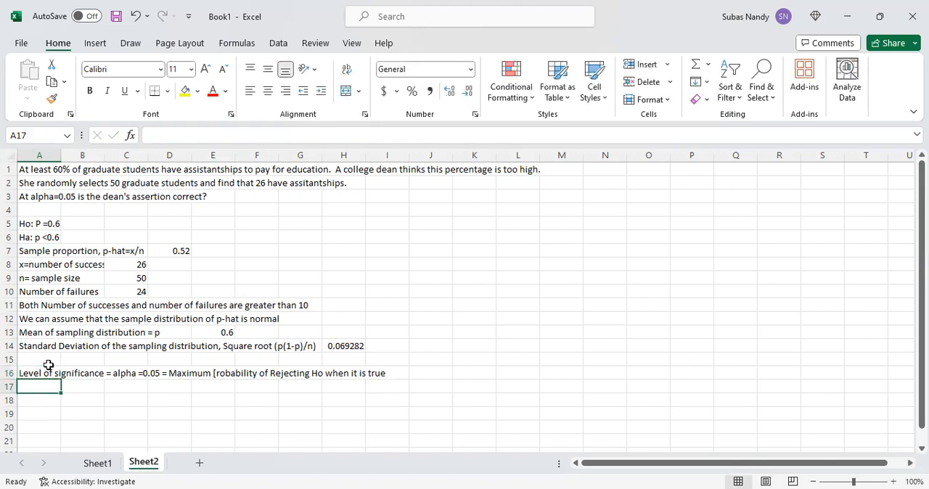
- Label cell A17 "Level od confidence, c= 1-alpha"
{"action": "type", "text": "Leve"}
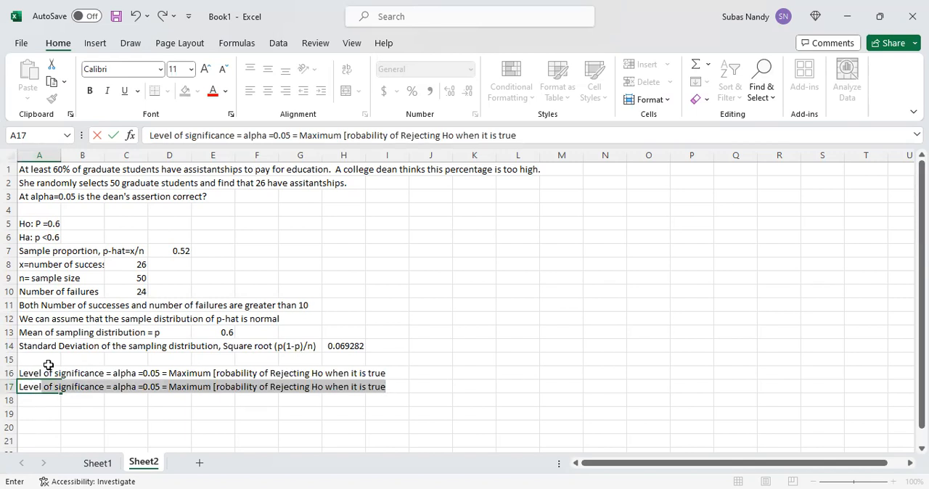
{"action": "type", "text": "l od confidence, c= 1-al[ha"}
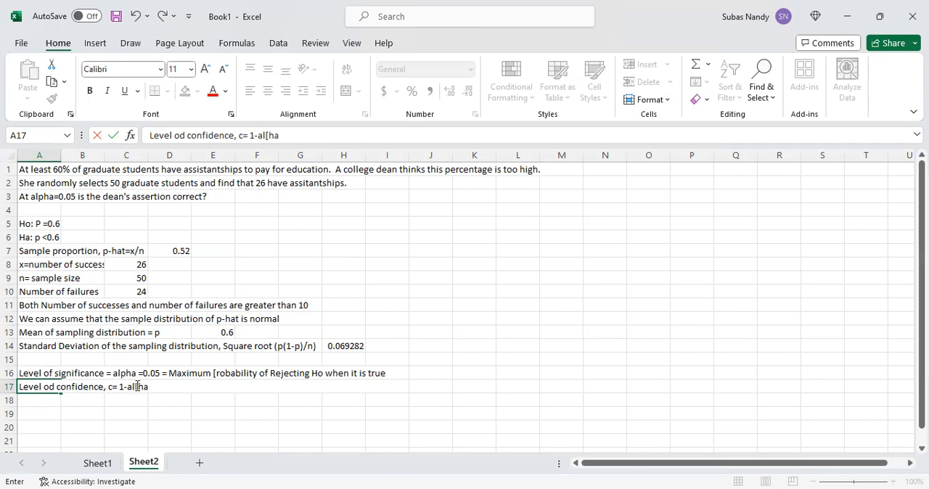
{"action": "left_click", "coordinate": [137, 386]}
{"action": "key", "text": "Delete"}
{"action": "type", "text": "p"}
{"action": "key", "text": "Return"}
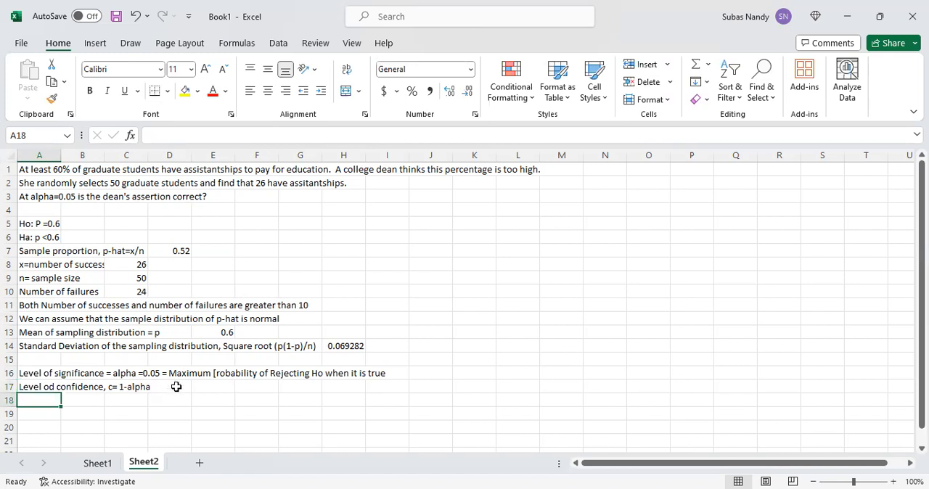
- Compute the level of confidence in cell D17 with the formula =1-0.05
{"action": "left_click", "coordinate": [177, 387]}
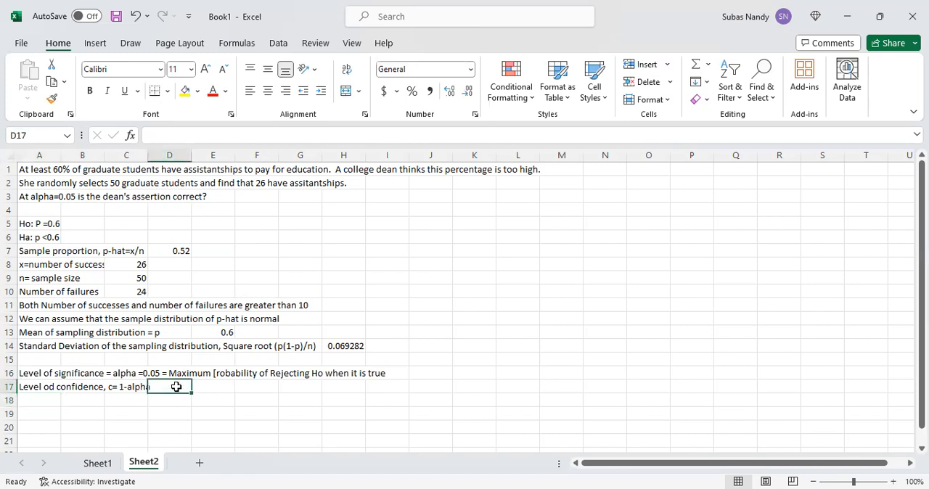
{"action": "type", "text": "=1"}
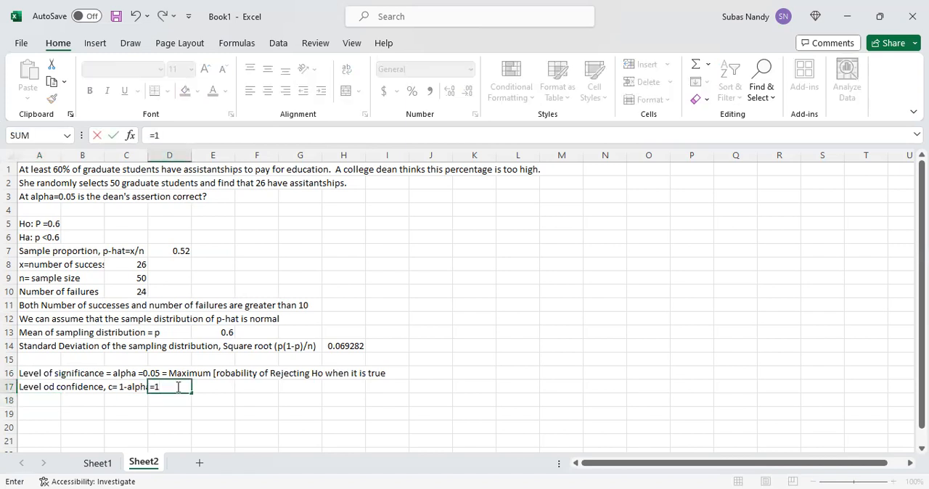
{"action": "type", "text": "-0.05"}
{"action": "key", "text": "Return"}
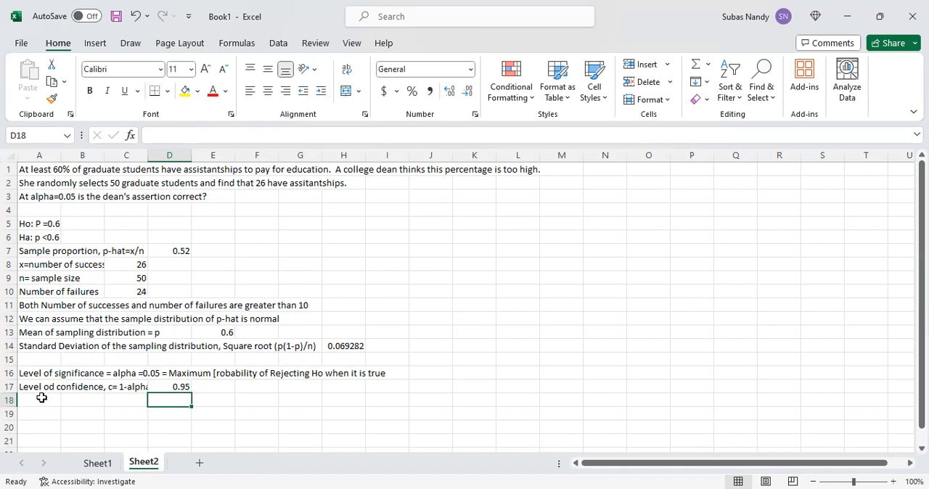
- Label cell A18 "Margin of Error = z-critical value * Standard deviation of sampling distribution =1.96 * 0.0693"
{"action": "left_click", "coordinate": [41, 398]}
{"action": "type", "text": "M"}
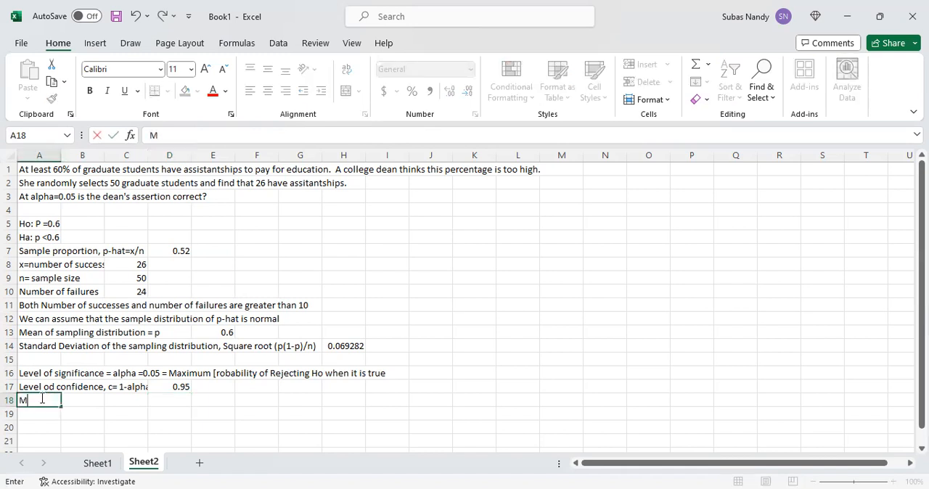
{"action": "type", "text": "argin of Error"}
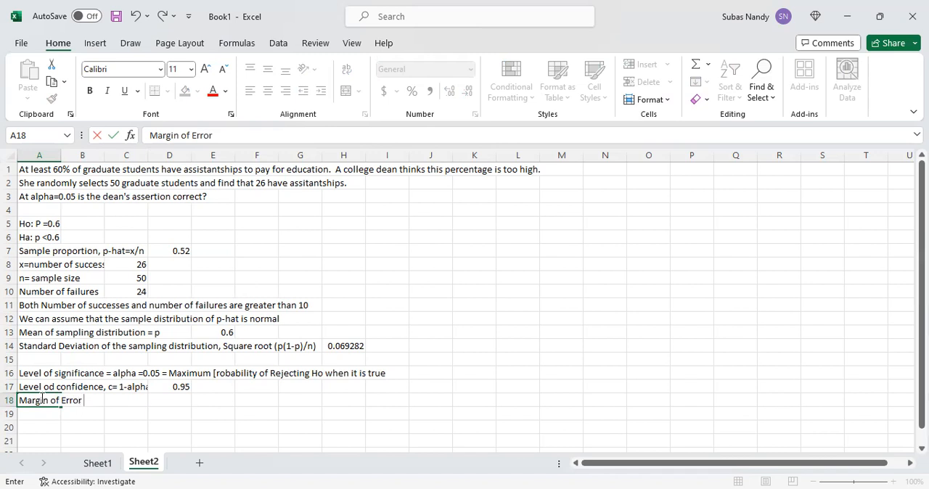
{"action": "type", "text": " = z-critical value "}
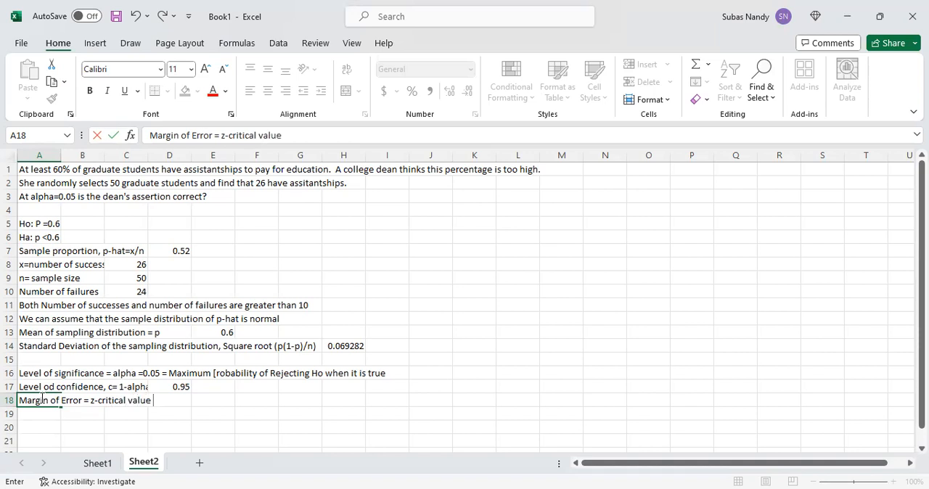
{"action": "type", "text": "* Standard devia"}
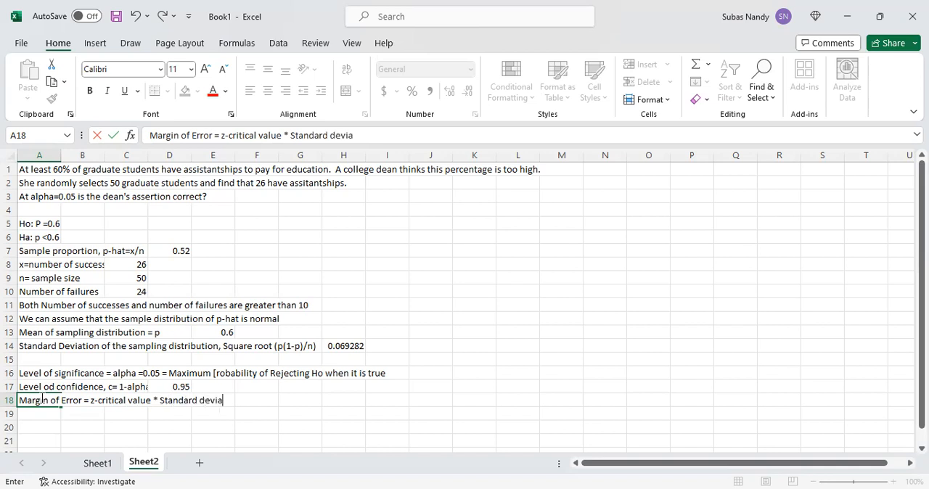
{"action": "type", "text": "tion of sampli"}
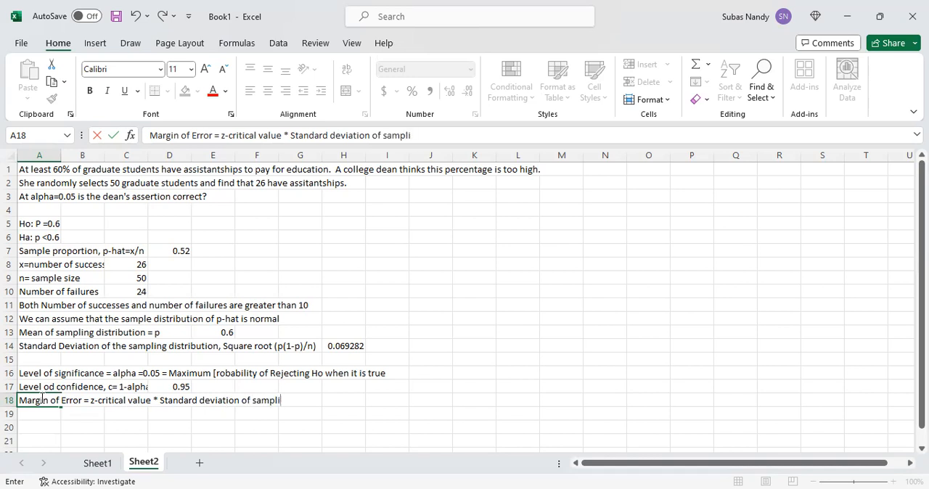
{"action": "type", "text": "ng distributio"}
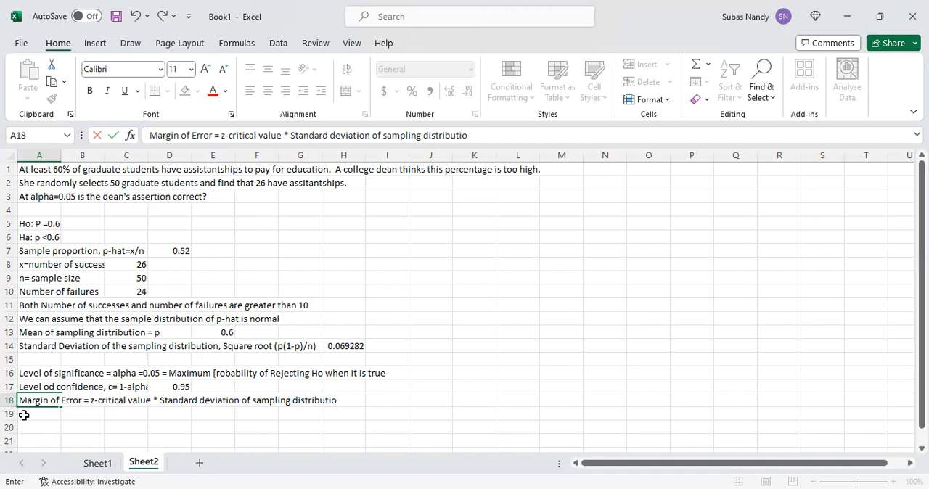
{"action": "type", "text": "n"}
{"action": "type", "text": " ="}
{"action": "type", "text": "1"}
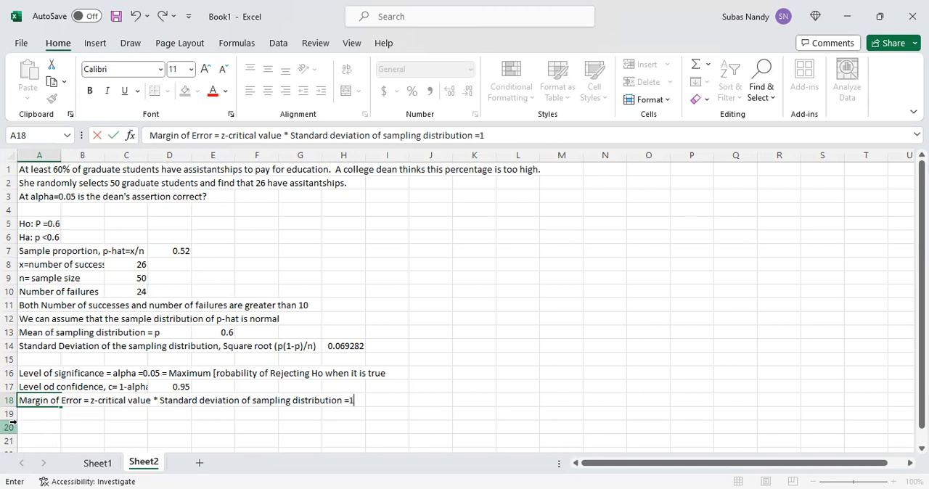
{"action": "type", "text": ".96 * 0.069"}
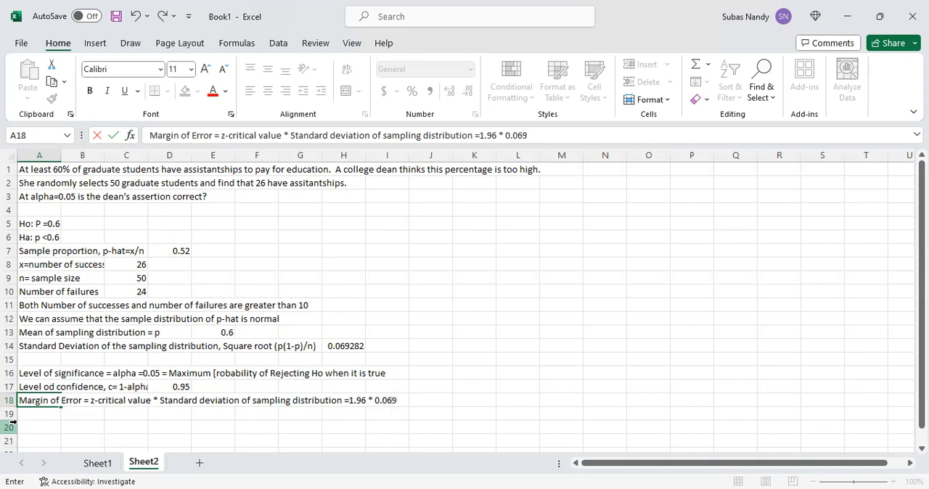
{"action": "type", "text": "3"}
{"action": "key", "text": "Return"}
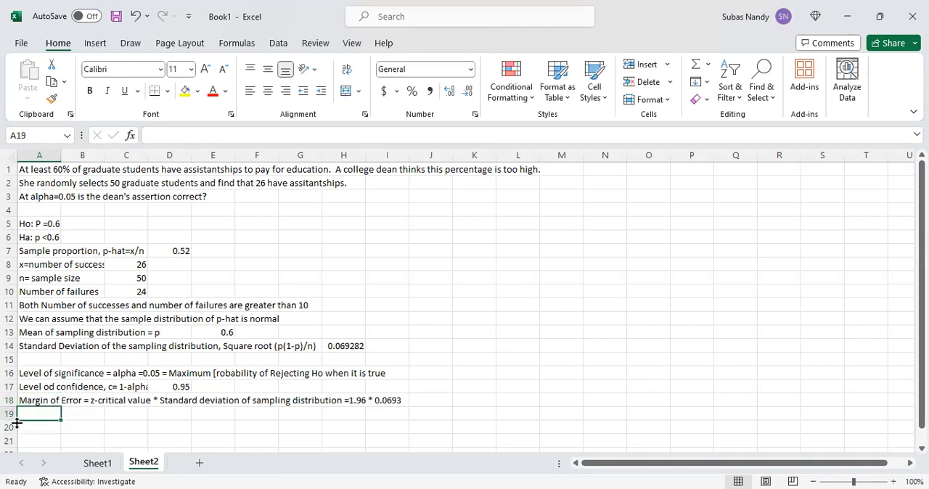
- Compute the margin of error in cell J18 with the formula =1.96*0.0693
{"action": "left_click", "coordinate": [426, 400]}
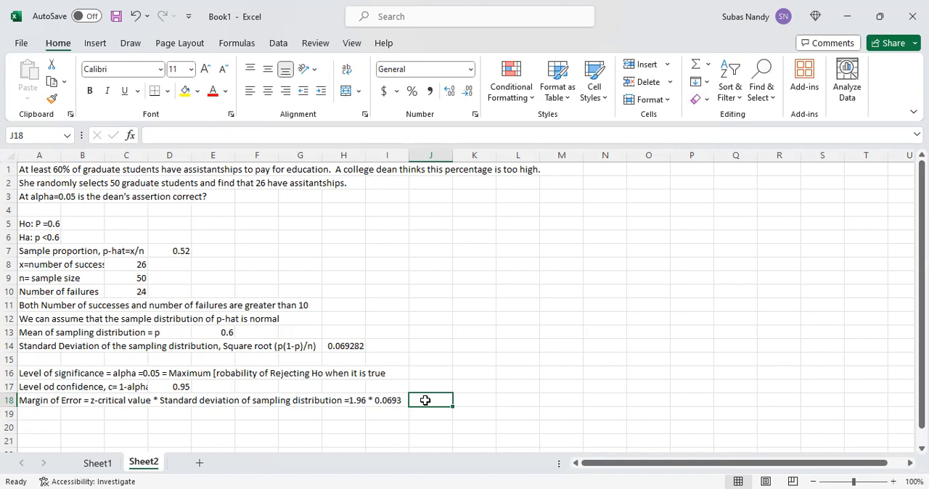
{"action": "type", "text": "=1.96"}
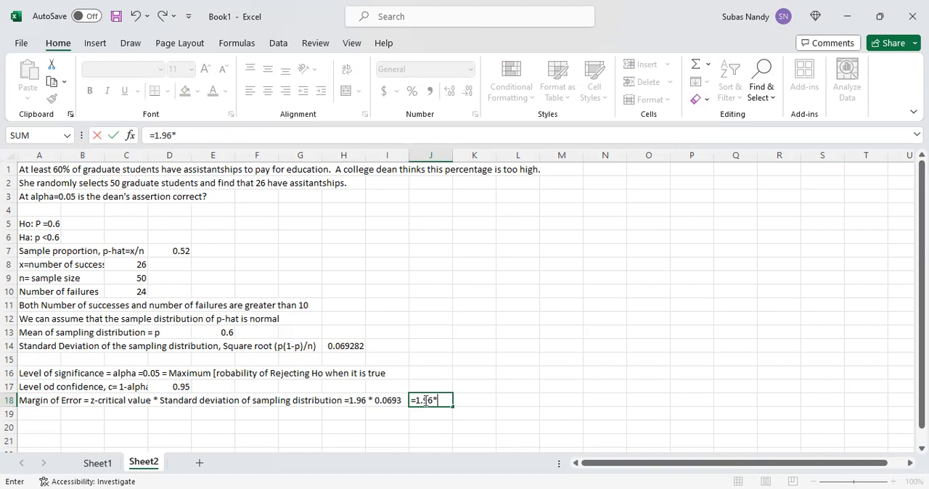
{"action": "type", "text": "*0.0693"}
{"action": "key", "text": "Return"}
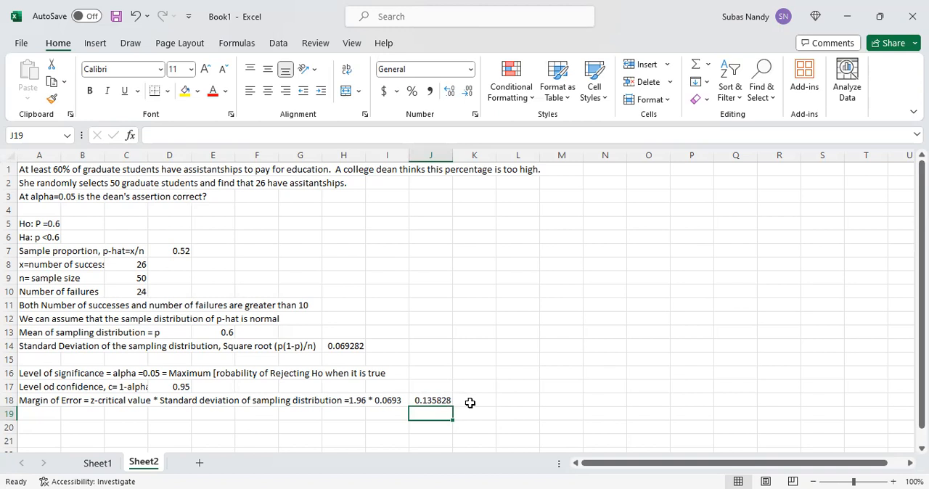
- Label cell A19 "Lower Boundary of 95% confidence Interval, p-hat - ,argin of error"
{"action": "left_click", "coordinate": [29, 418]}
{"action": "type", "text": "Lower"}
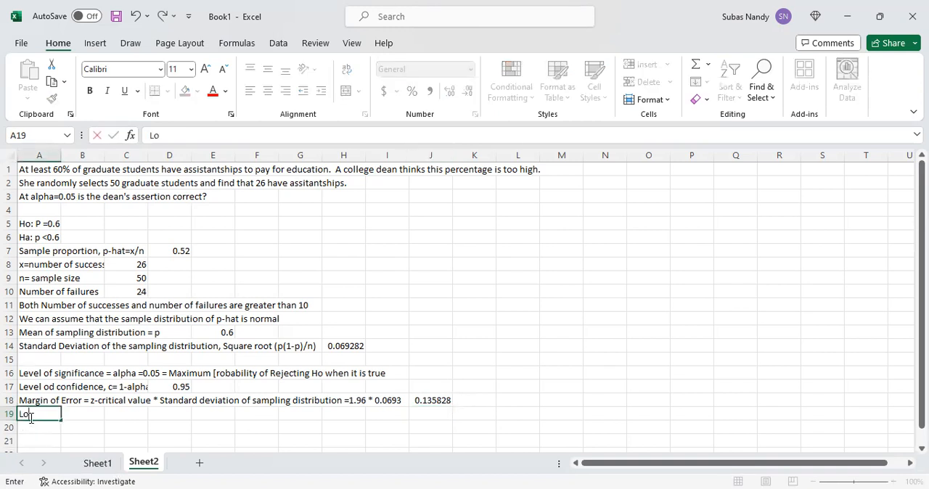
{"action": "type", "text": "Boundar"}
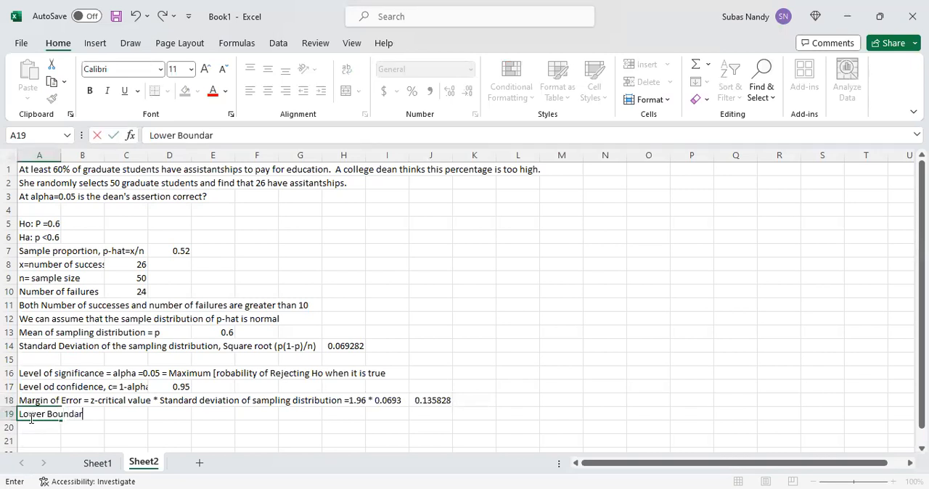
{"action": "type", "text": "y of 95% co"}
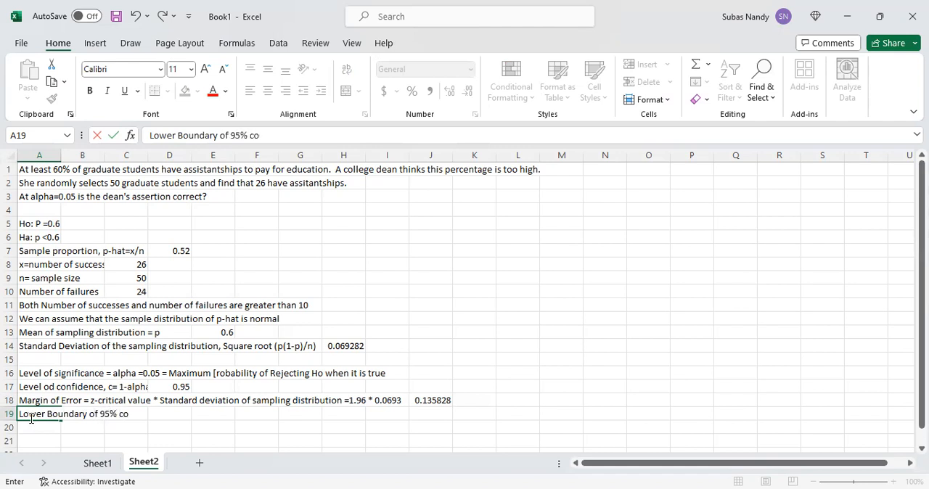
{"action": "type", "text": "nfidence Inte"}
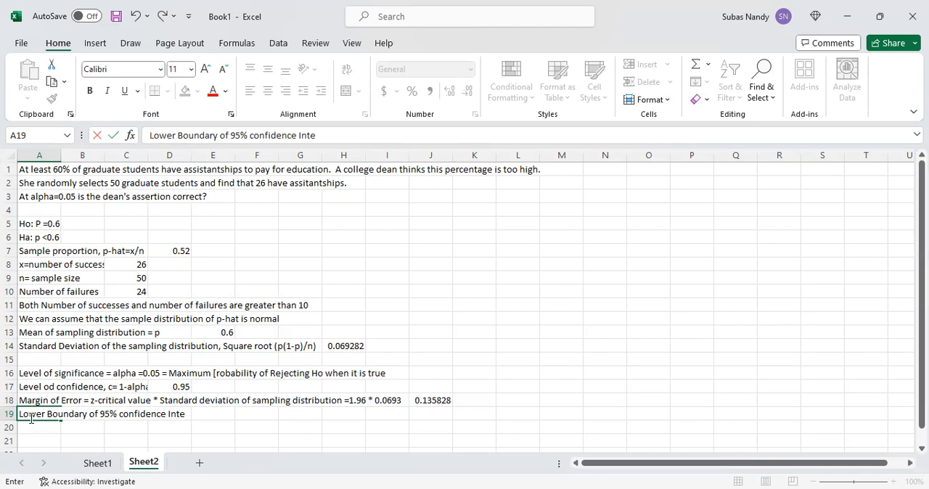
{"action": "type", "text": "rval, p-hat - ,"}
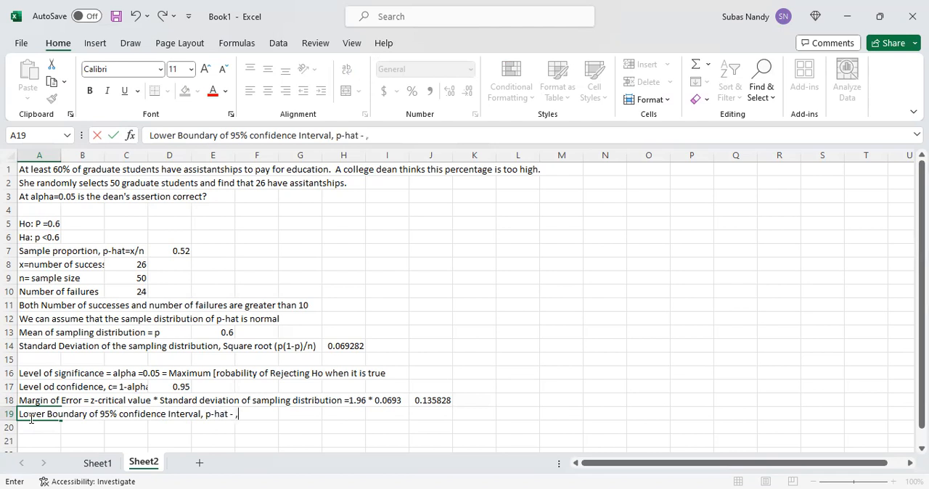
{"action": "type", "text": "argin of error"}
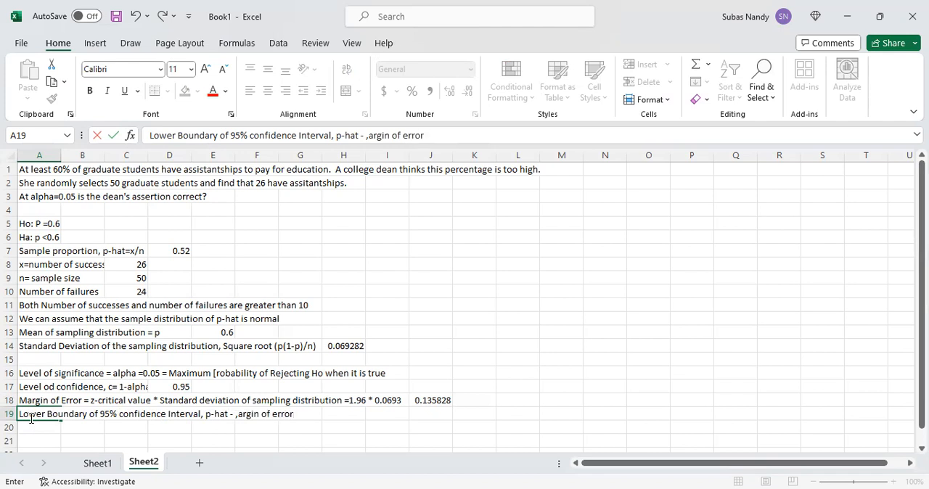
{"action": "key", "text": "Tab"}
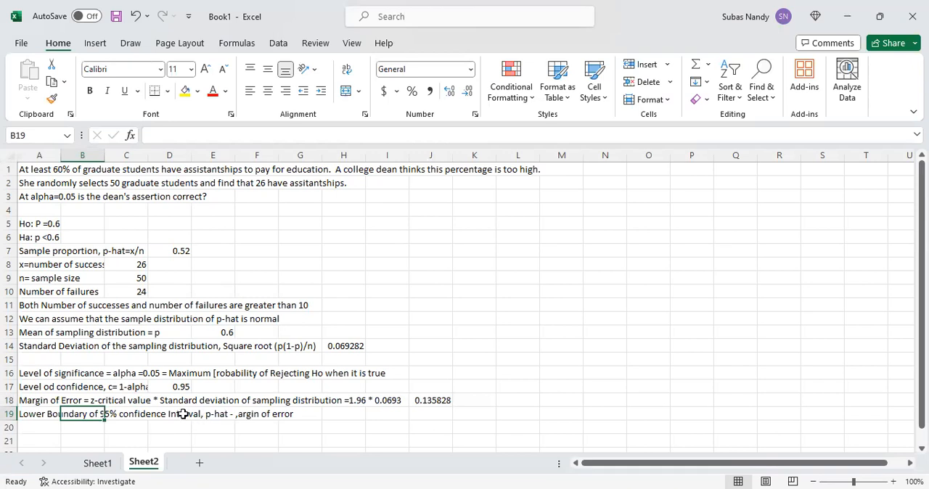
- Correct the misspelled word in cell A19 so the label ends with "p-hat - margin of error"
{"action": "left_click", "coordinate": [38, 414]}
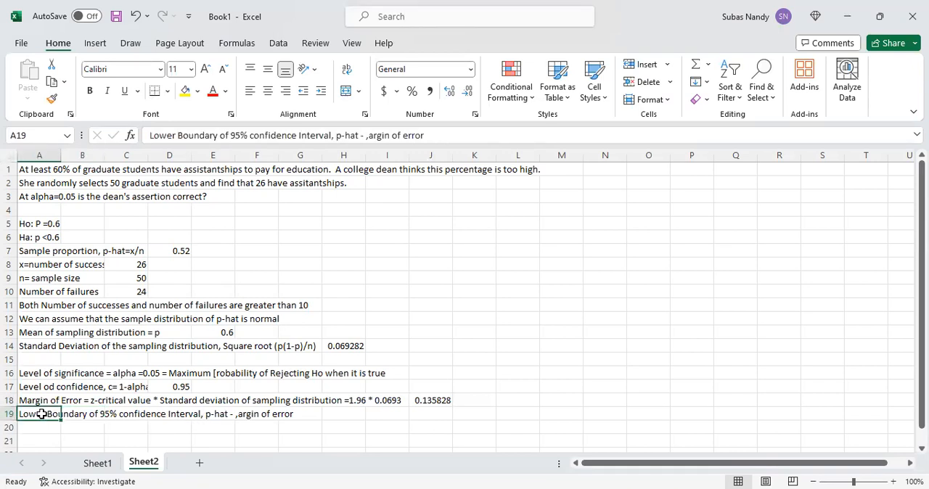
{"action": "left_click", "coordinate": [368, 135]}
{"action": "key", "text": "BackSpace"}
{"action": "type", "text": "m"}
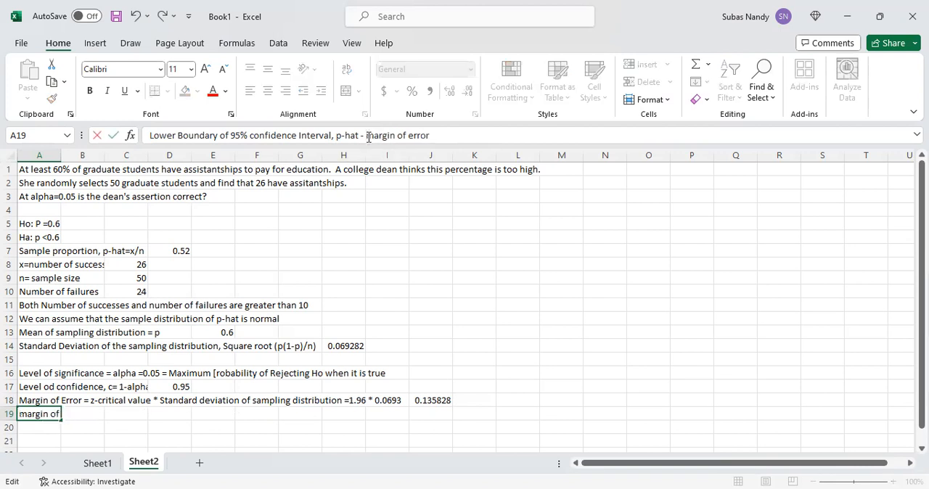
{"action": "left_click", "coordinate": [457, 128]}
{"action": "left_click", "coordinate": [93, 414]}
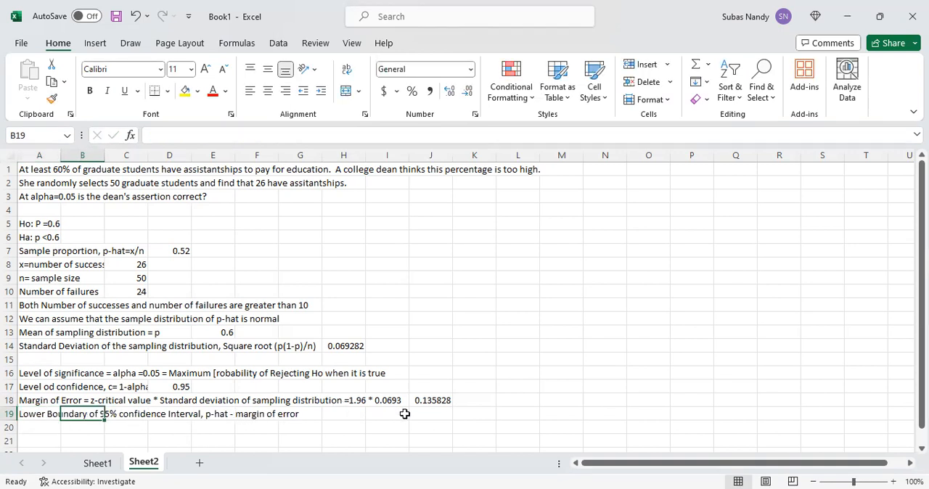
- Compute the lower boundary of the confidence interval in cell J19 with the formula =D7-J18
{"action": "left_click", "coordinate": [430, 414]}
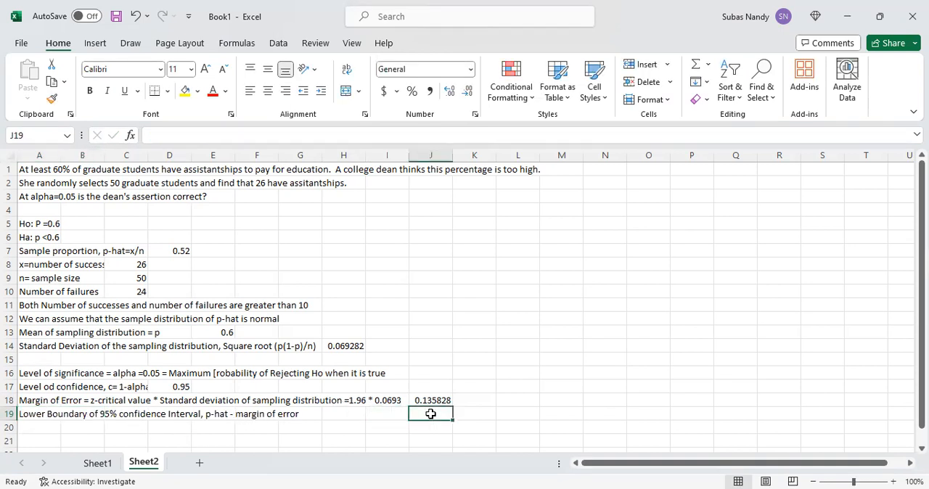
{"action": "type", "text": "="}
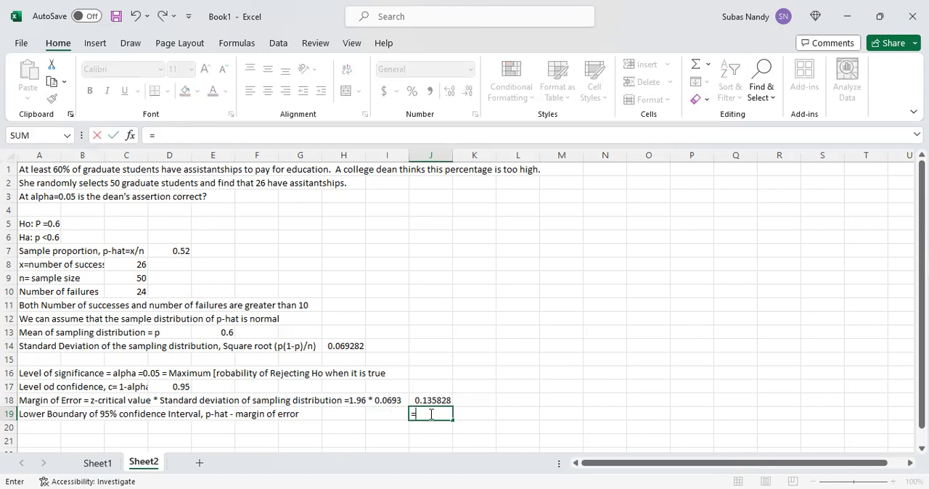
{"action": "left_click", "coordinate": [431, 413]}
{"action": "type", "text": "="}
{"action": "key", "text": "BackSpace"}
{"action": "type", "text": "D"}
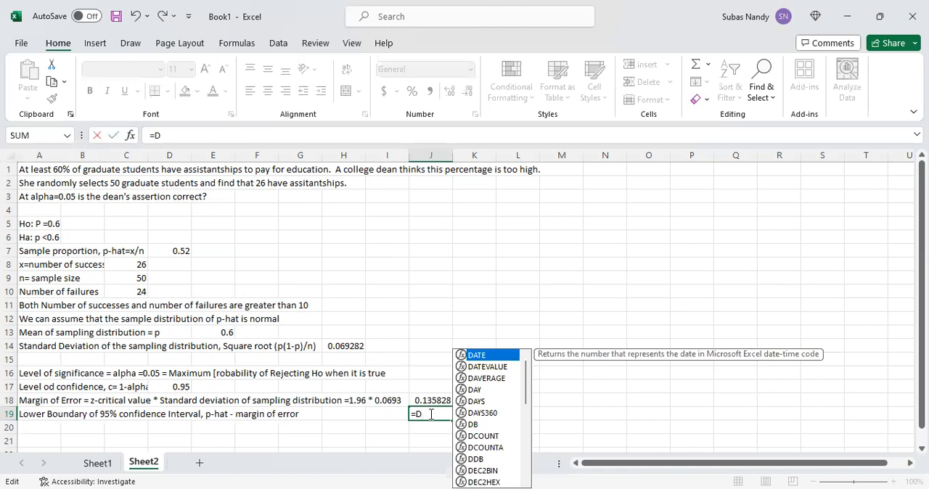
{"action": "type", "text": "&"}
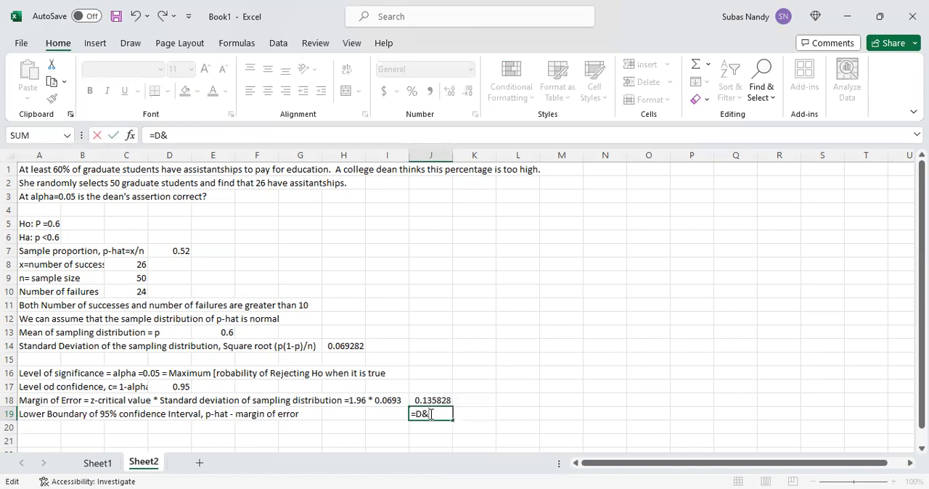
{"action": "key", "text": "BackSpace"}
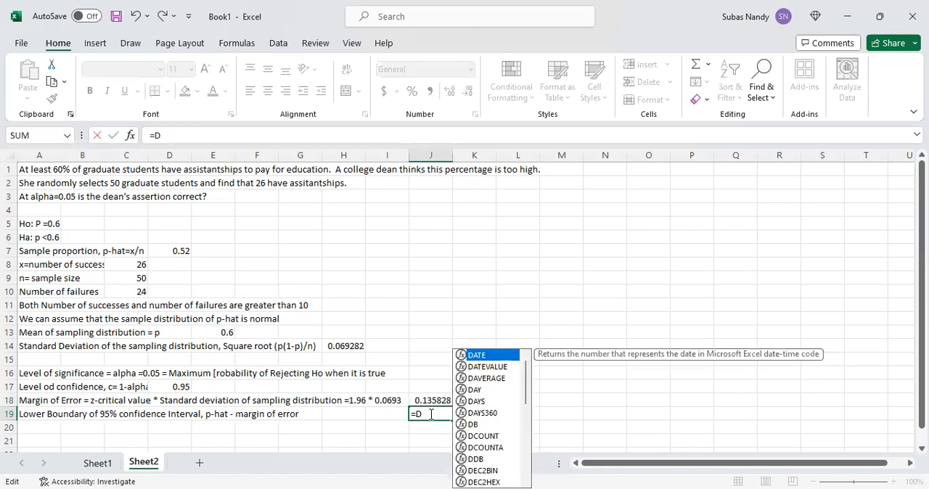
{"action": "type", "text": "7"}
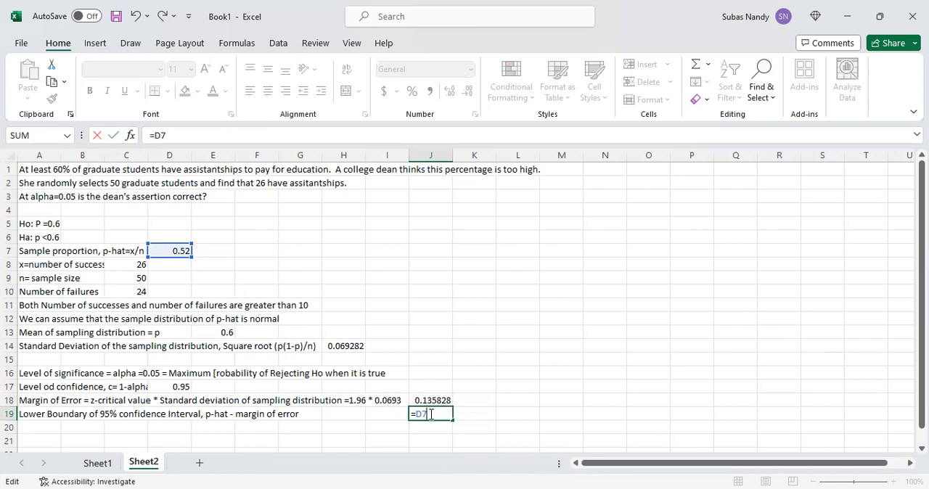
{"action": "type", "text": "-"}
{"action": "type", "text": "J18"}
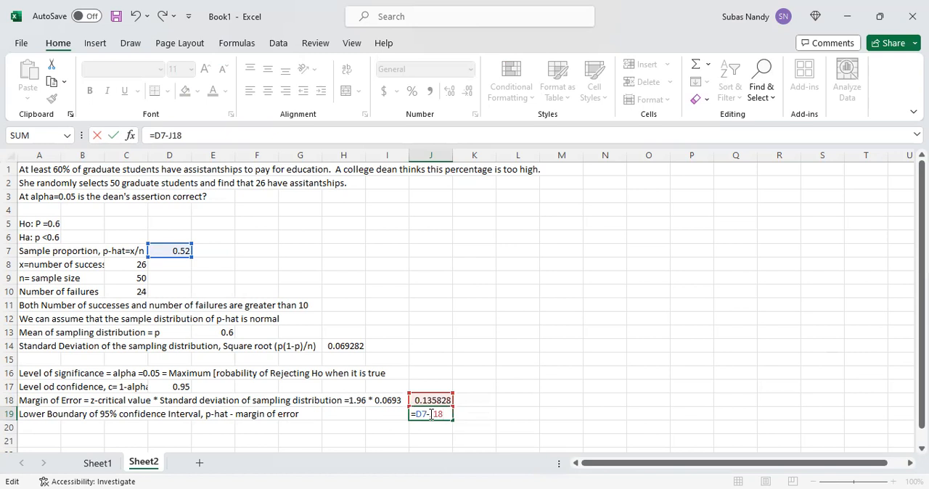
{"action": "key", "text": "Return"}
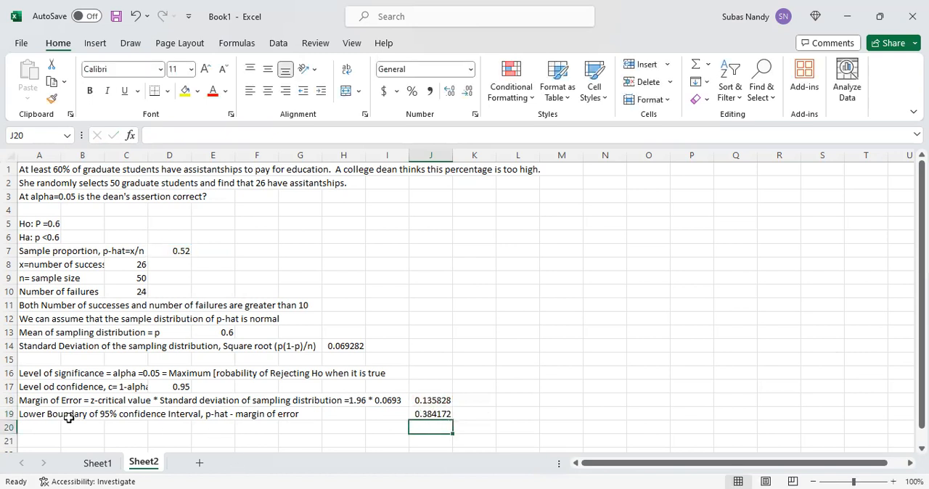
{"action": "left_click", "coordinate": [45, 425]}
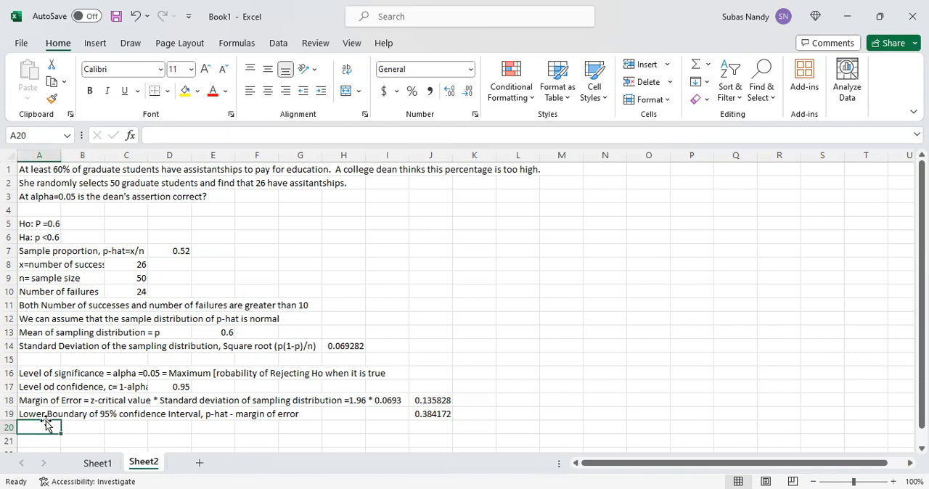
{"action": "type", "text": "Upper Boun"}
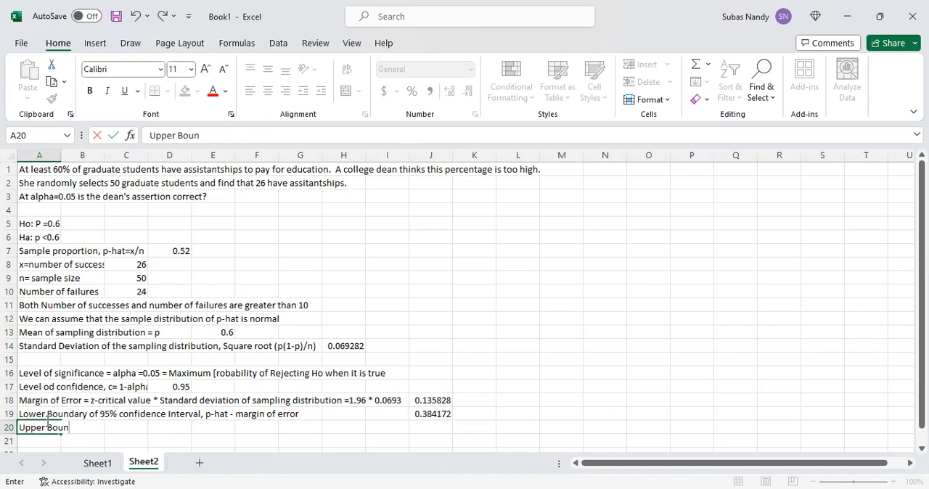
{"action": "type", "text": "dary of 95%"}
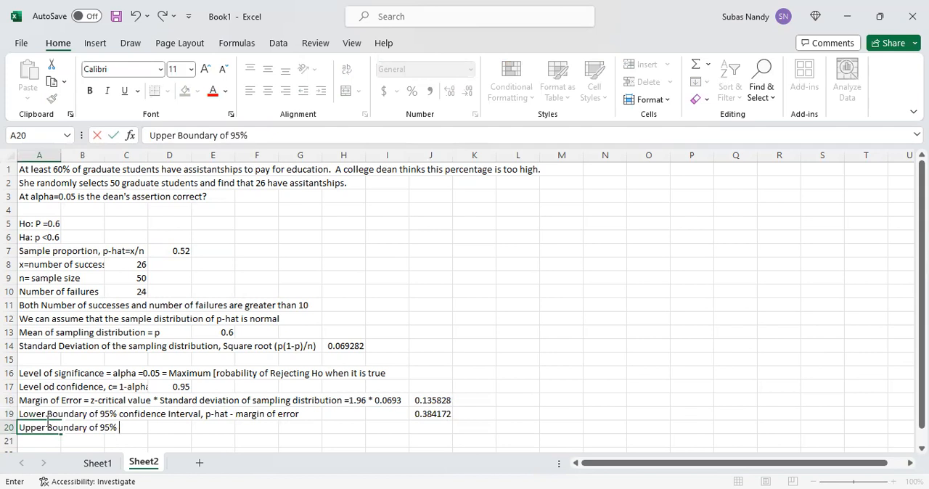
{"action": "type", "text": " confidence"}
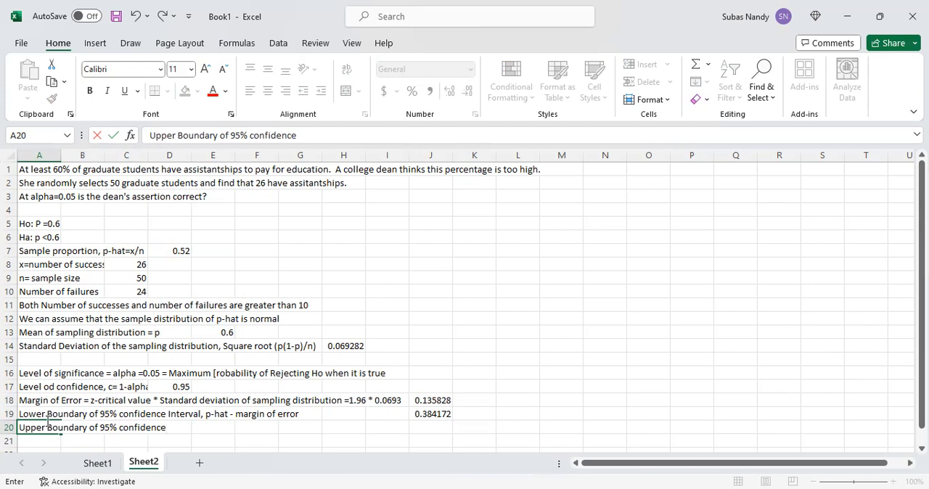
{"action": "type", "text": " interval, p-ha"}
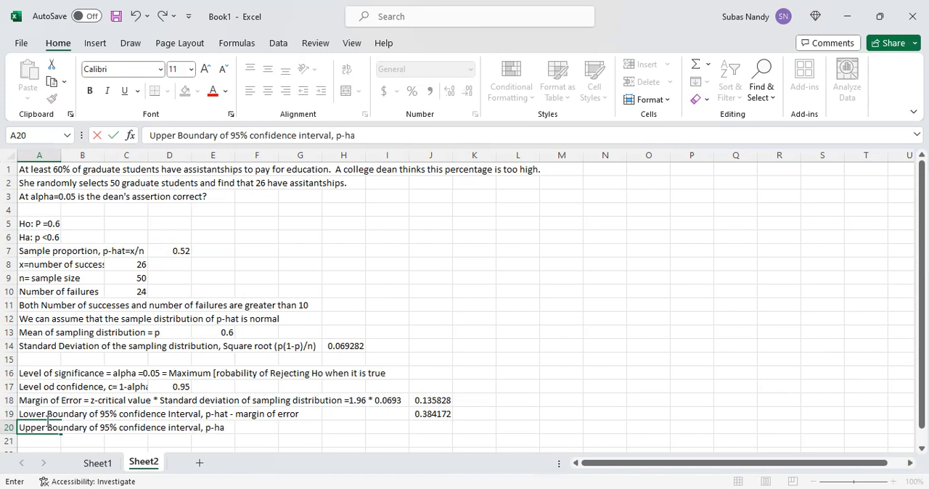
{"action": "type", "text": "t _"}
{"action": "key", "text": "Escape"}
{"action": "type", "text": "2"}
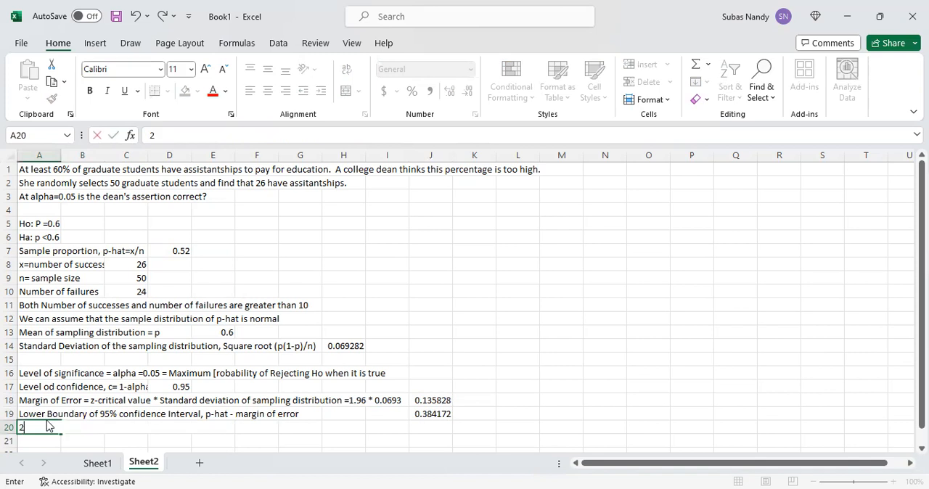
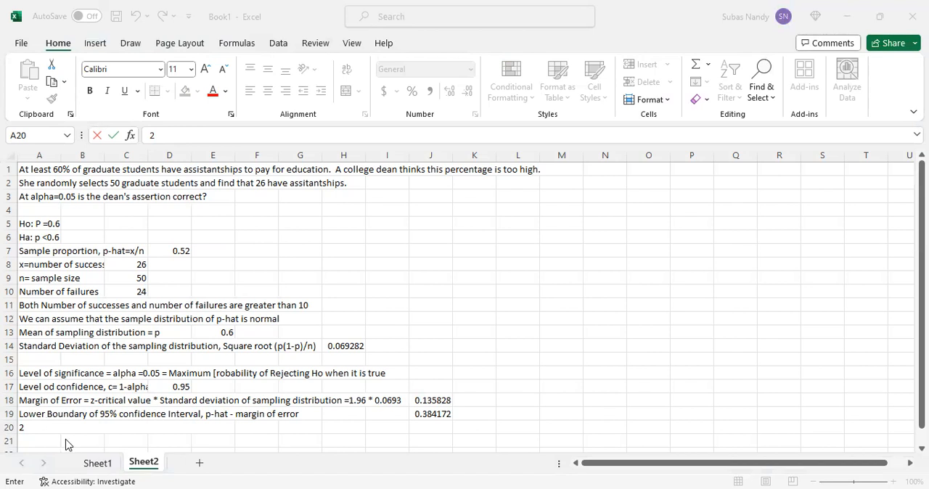
- Replace the stray entry in cell A20 with the label "Upper Boundary of 95% confidence interval, p-hat + margin of error"
{"action": "left_click", "coordinate": [40, 429]}
{"action": "key", "text": "BackSpace"}
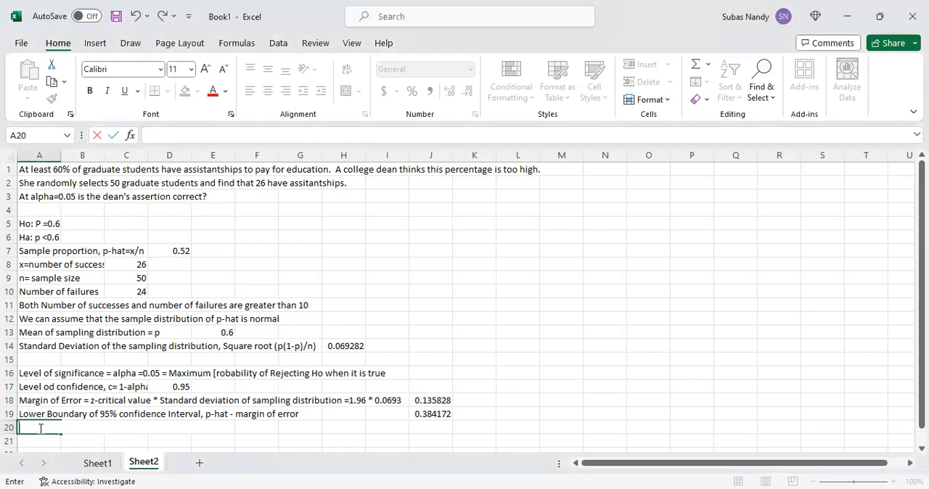
{"action": "type", "text": "Upper Boi"}
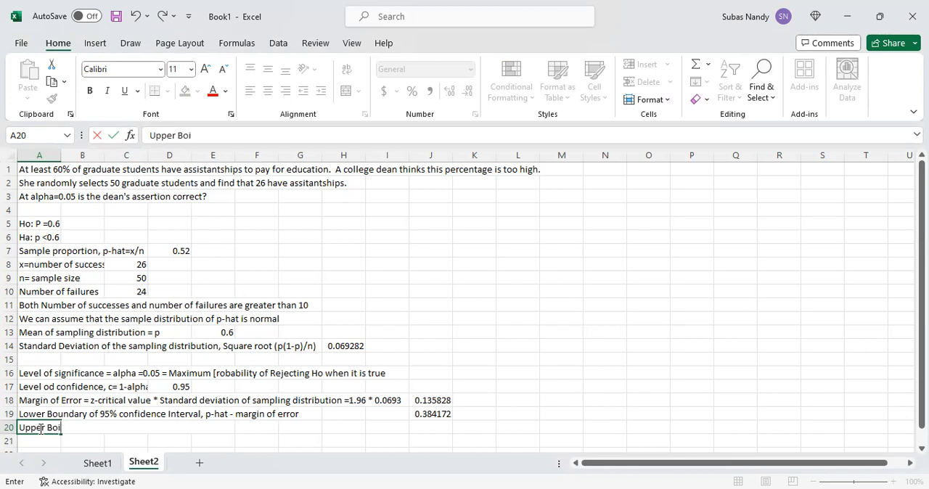
{"action": "type", "text": "=undary"}
{"action": "key", "text": "BackSpace"}
{"action": "key", "text": "BackSpace"}
{"action": "key", "text": "BackSpace"}
{"action": "key", "text": "BackSpace"}
{"action": "key", "text": "BackSpace"}
{"action": "key", "text": "BackSpace"}
{"action": "key", "text": "BackSpace"}
{"action": "key", "text": "BackSpace"}
{"action": "type", "text": "undary of "}
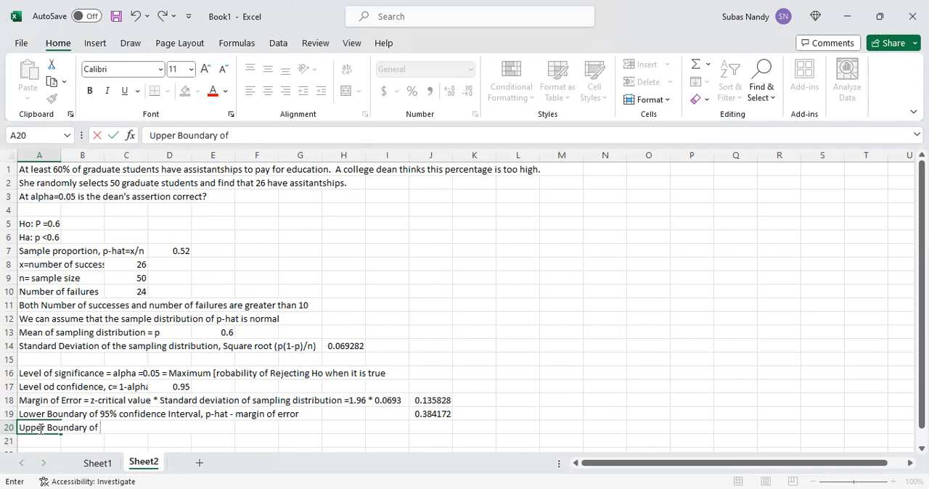
{"action": "type", "text": "95% confid"}
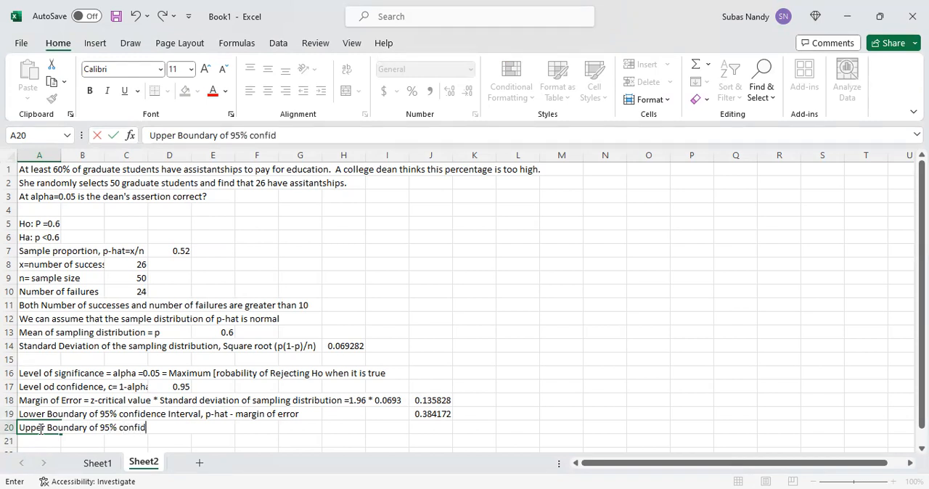
{"action": "type", "text": "ence interval"}
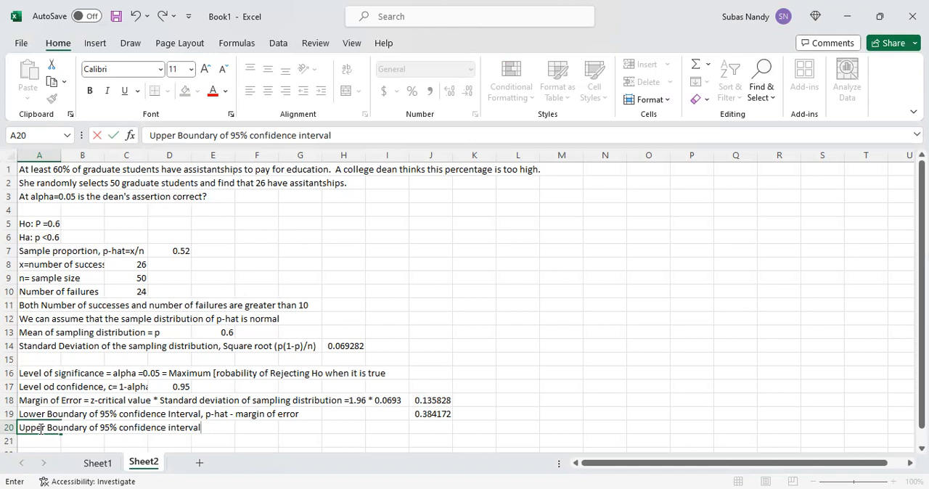
{"action": "type", "text": ", p-hat + margin"}
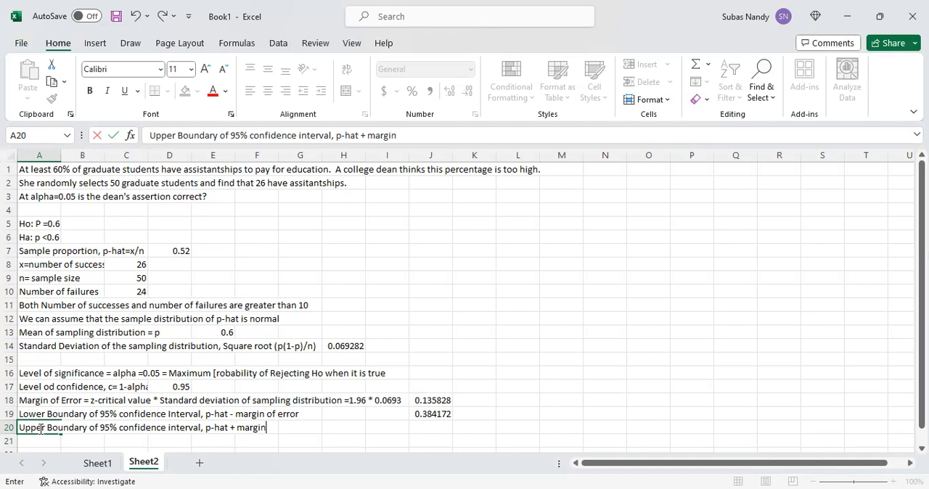
{"action": "type", "text": " of error"}
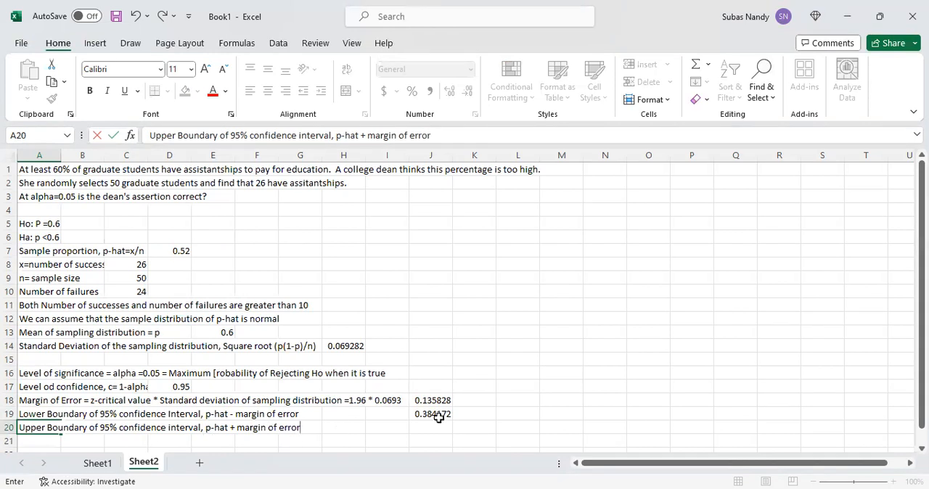
- Compute the upper boundary of the confidence interval in cell J20 with the formula =D7+J18
{"action": "left_click", "coordinate": [425, 426]}
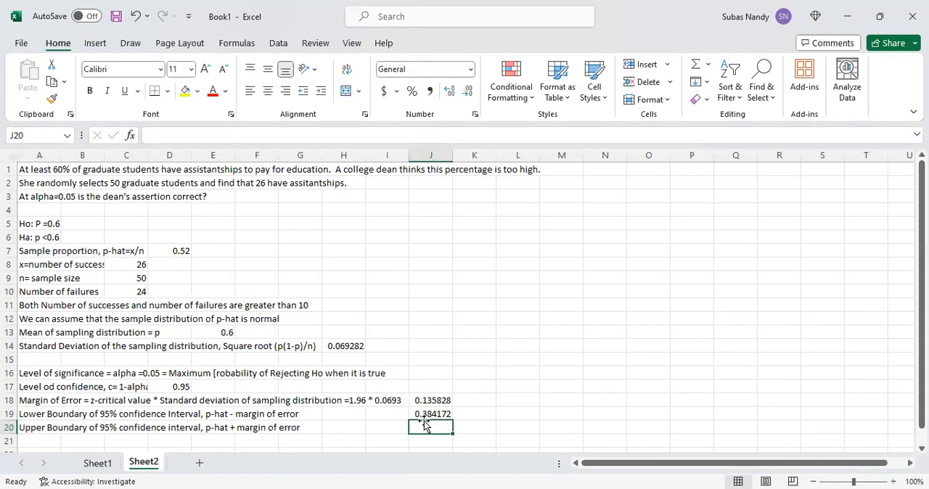
{"action": "type", "text": "="}
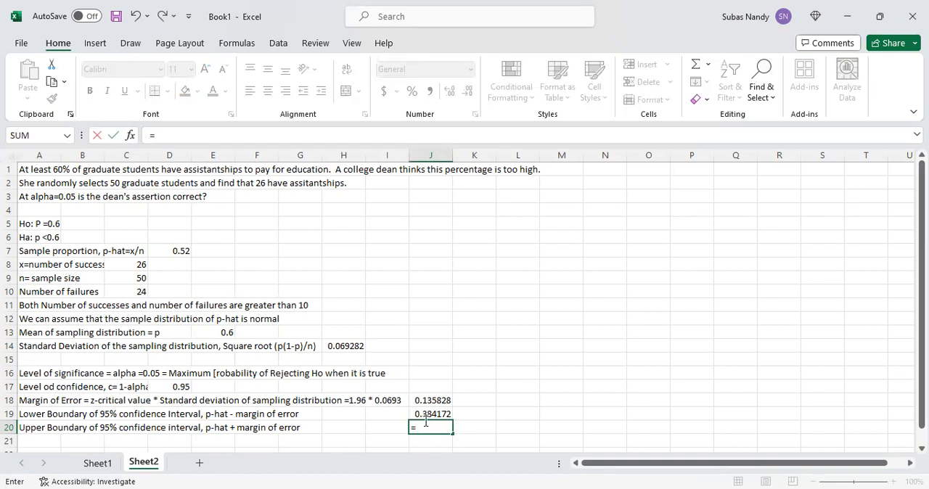
{"action": "type", "text": "D"}
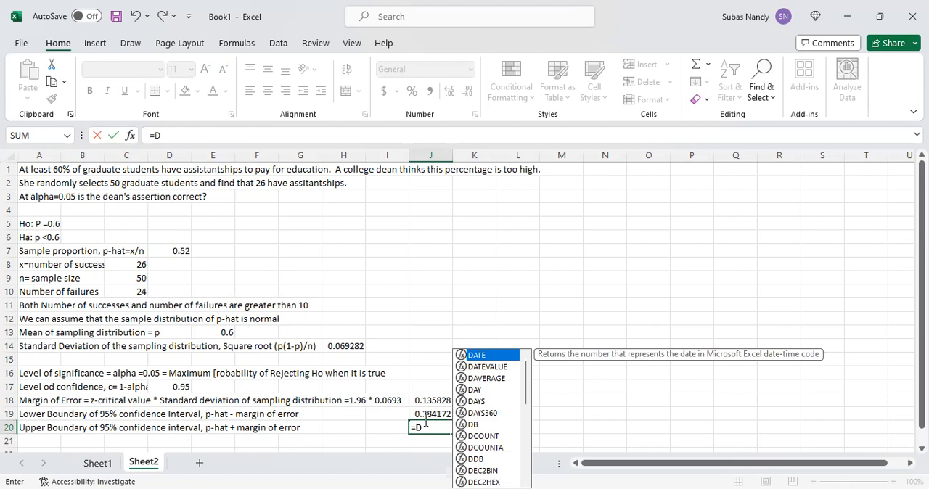
{"action": "type", "text": "7"}
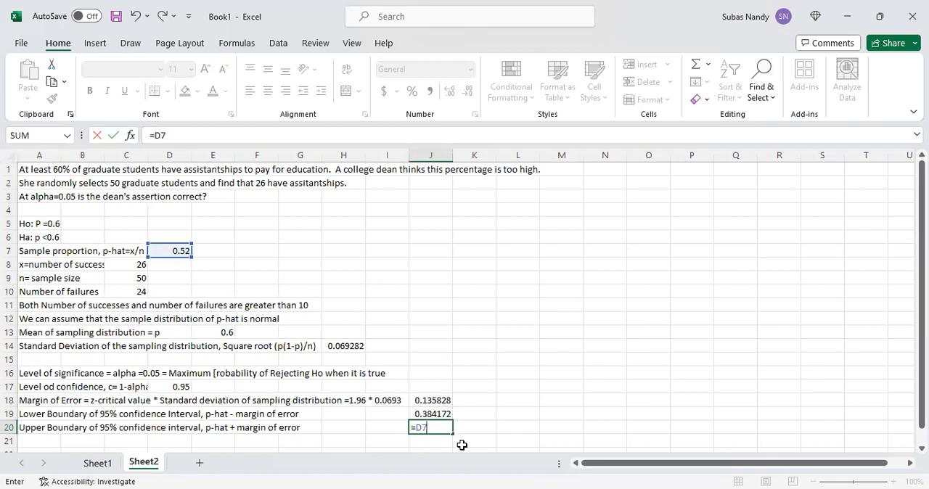
{"action": "type", "text": "_"}
{"action": "key", "text": "BackSpace"}
{"action": "type", "text": "+"}
{"action": "type", "text": "J18"}
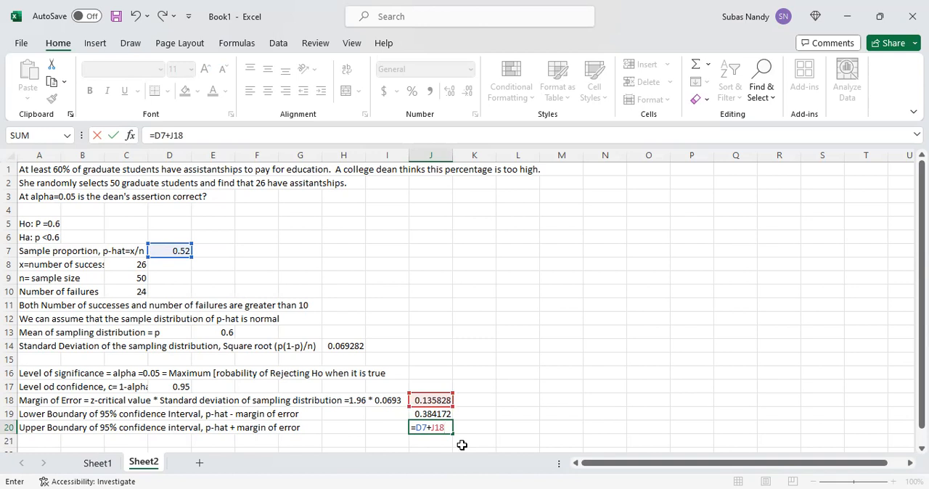
{"action": "key", "text": "Return"}
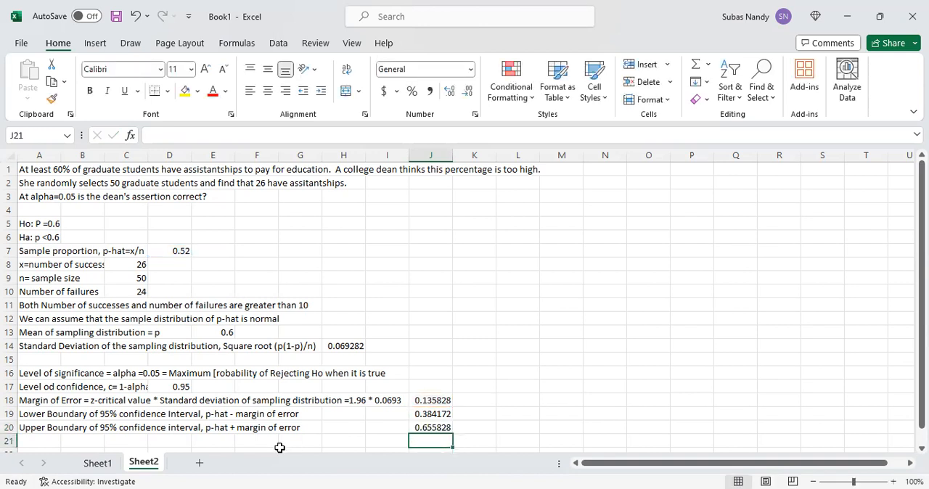
- State the interval in cell A21 as "95% confidence interval for p (0.384, 0.656)"
{"action": "left_click", "coordinate": [45, 438]}
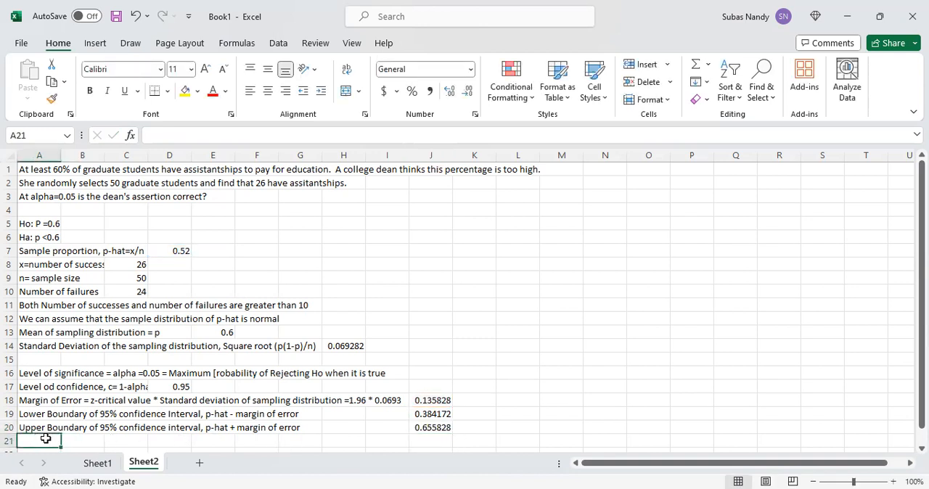
{"action": "type", "text": "9"}
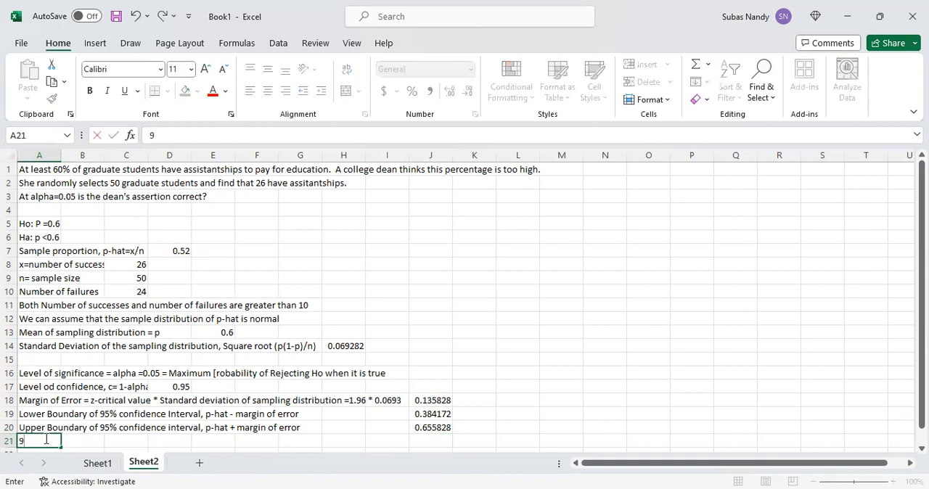
{"action": "type", "text": "5% confide"}
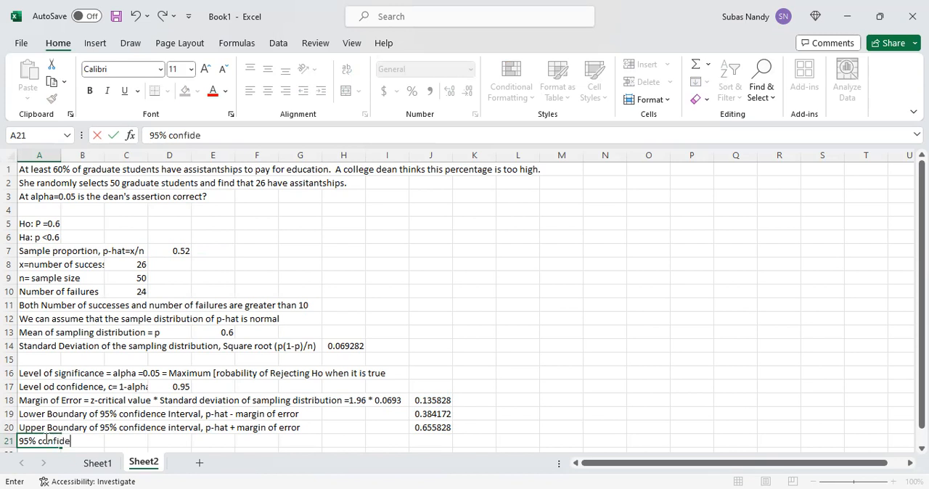
{"action": "type", "text": "nce interval"}
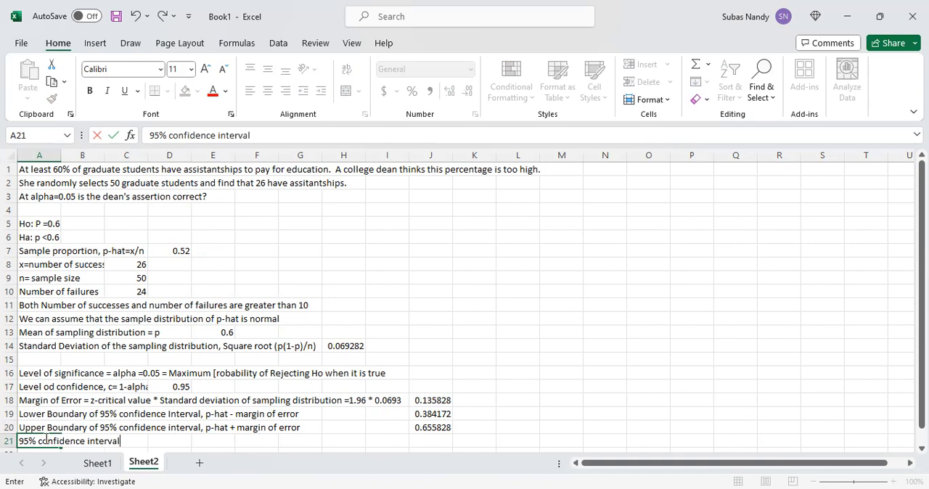
{"action": "type", "text": " for p (0.384"}
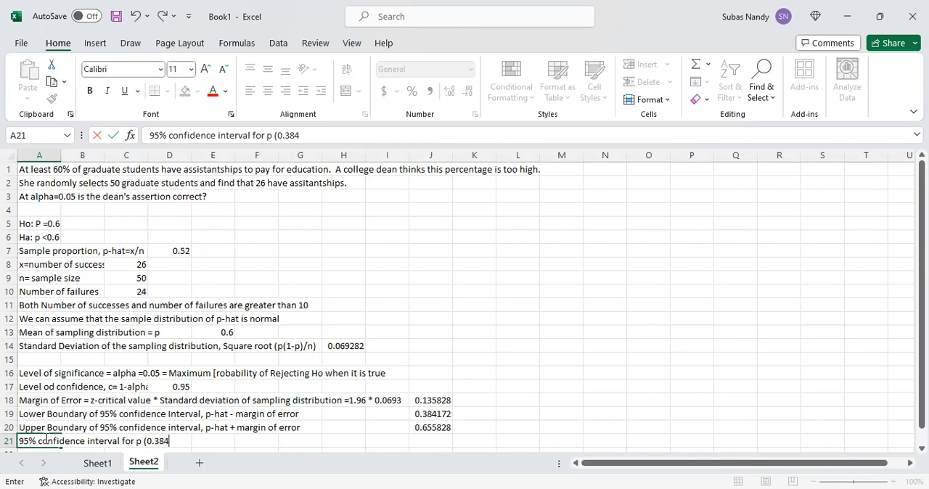
{"action": "type", "text": ", 0.8"}
{"action": "key", "text": "BackSpace"}
{"action": "type", "text": "656)"}
{"action": "key", "text": "Return"}
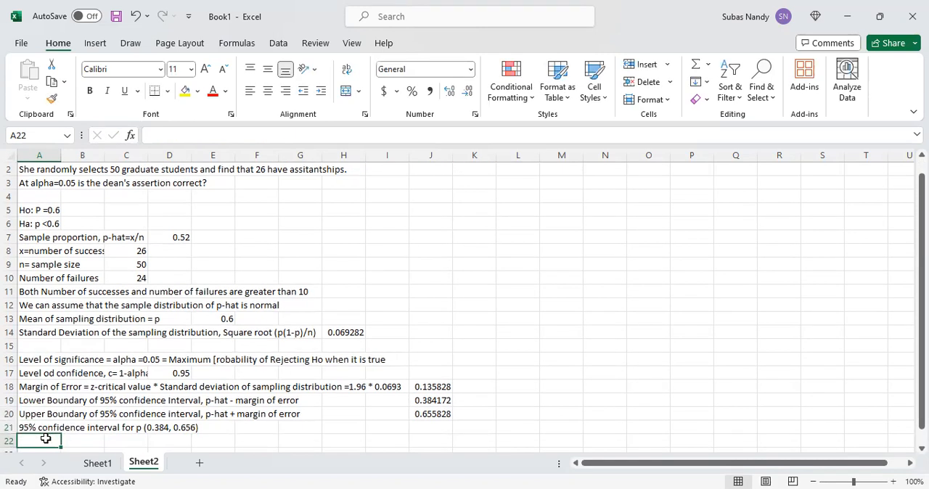
- Enter the comparison "Hypothesized value of po = 0,6 is insude the 95% confidence interval" in cell A22
{"action": "type", "text": "Hypothes"}
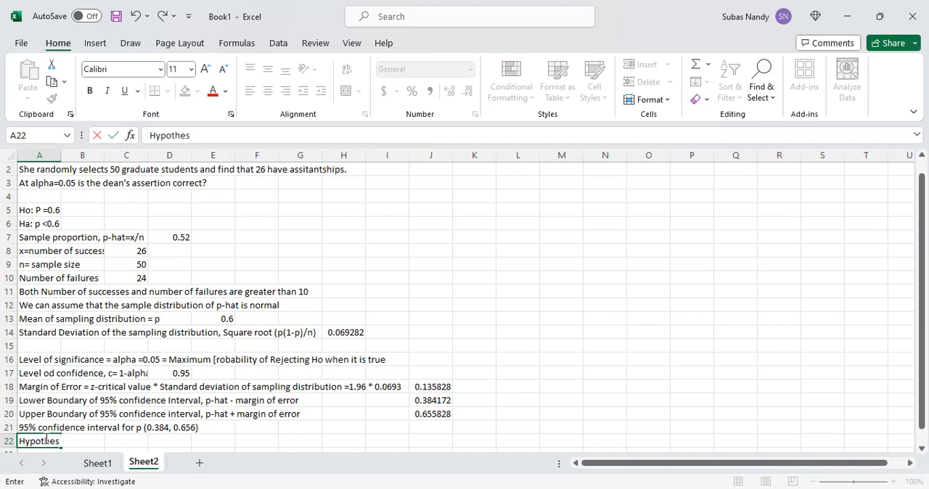
{"action": "type", "text": "ized value of p"}
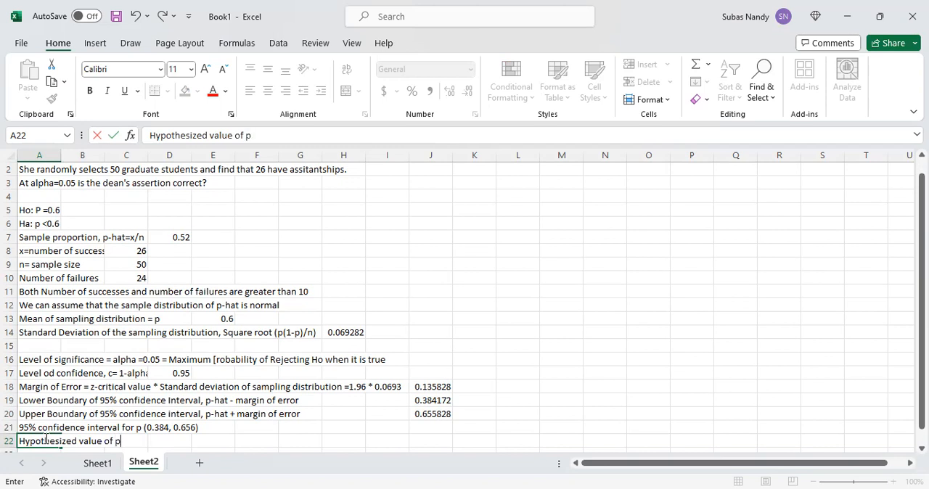
{"action": "type", "text": "o"}
{"action": "type", "text": " = 0,6 is in"}
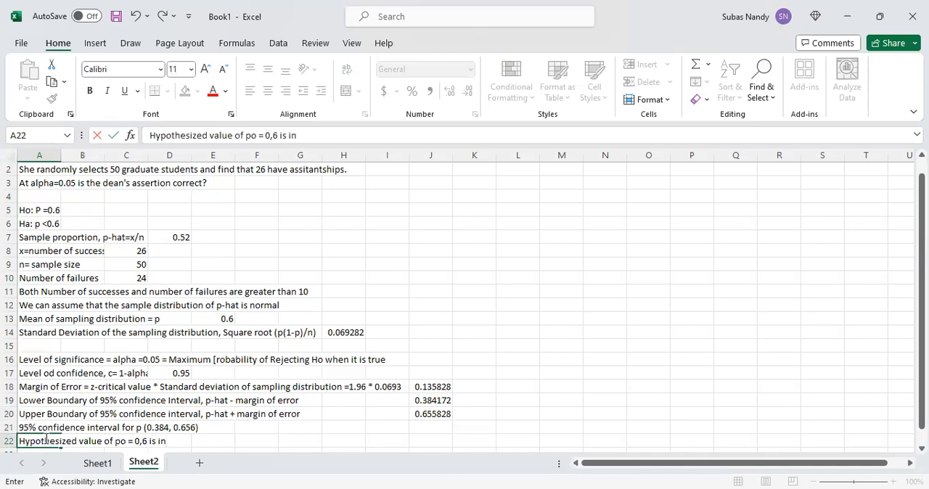
{"action": "type", "text": "sude the"}
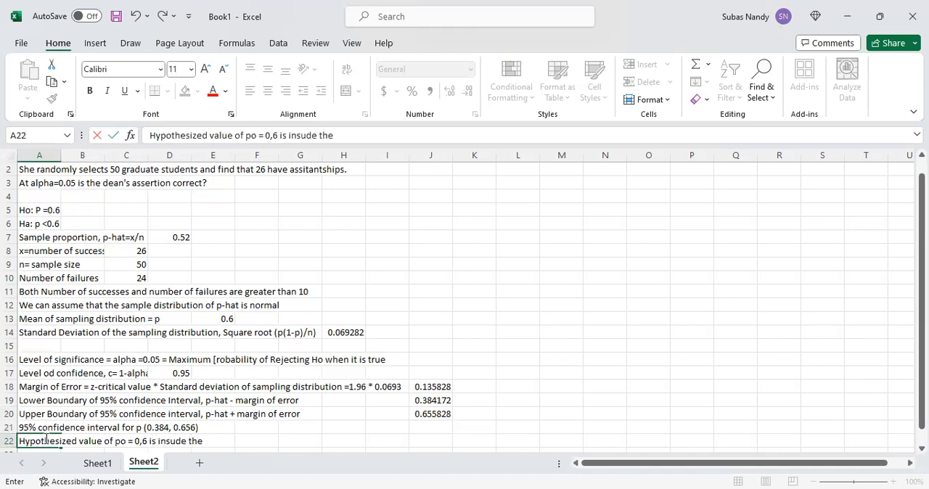
{"action": "type", "text": " 95% confidence"}
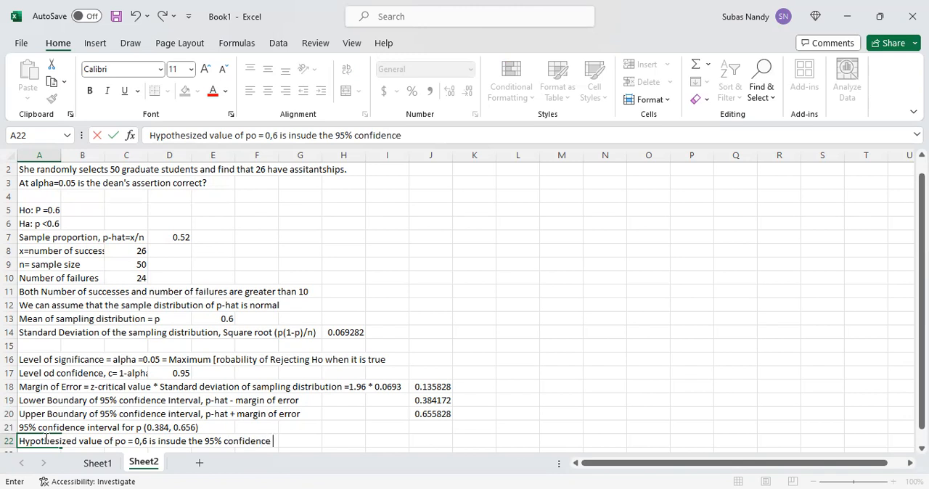
{"action": "type", "text": " inte"}
{"action": "type", "text": "rva"}
{"action": "type", "text": "l"}
{"action": "key", "text": "Return"}
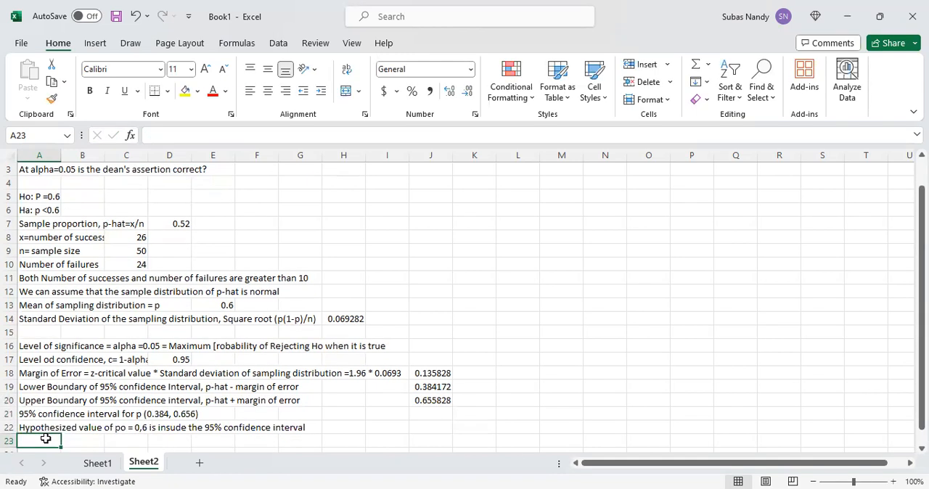
- Enter the test decision "Therefore do not tject Ho" in cell A23
{"action": "type", "text": "Therefore d"}
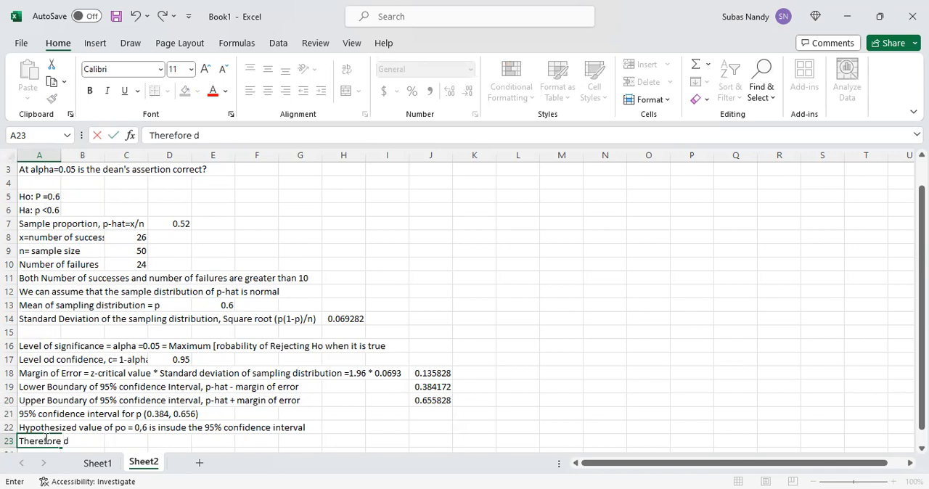
{"action": "type", "text": "o not tject Ho"}
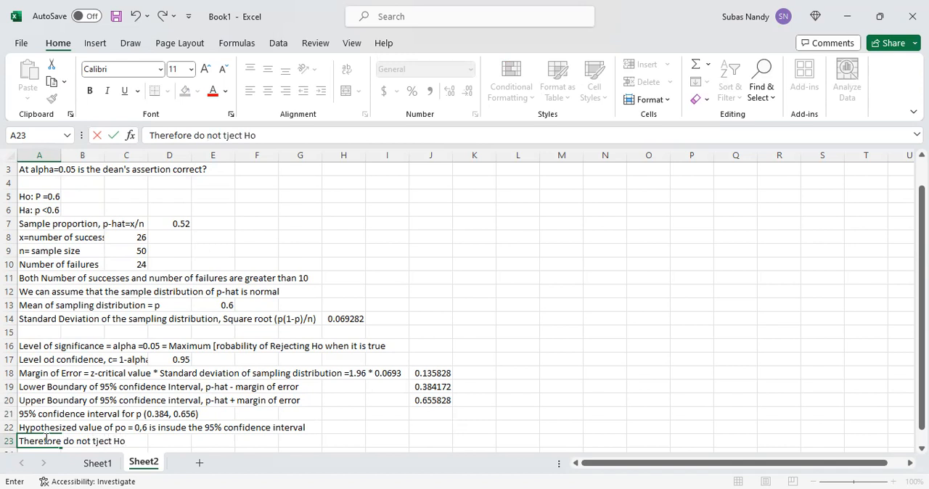
- Add the note "(po)" in cell B5 beside the null hypothesis
{"action": "left_click", "coordinate": [48, 196]}
{"action": "left_click", "coordinate": [77, 196]}
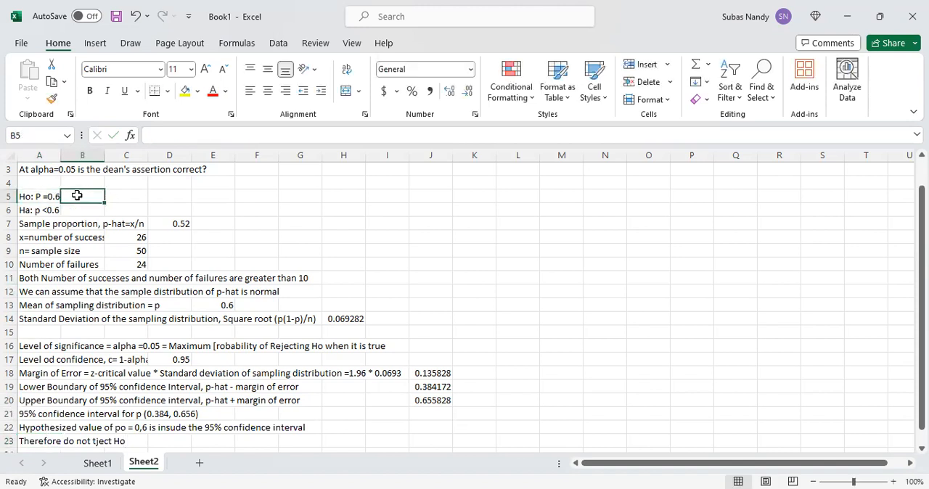
{"action": "type", "text": "("}
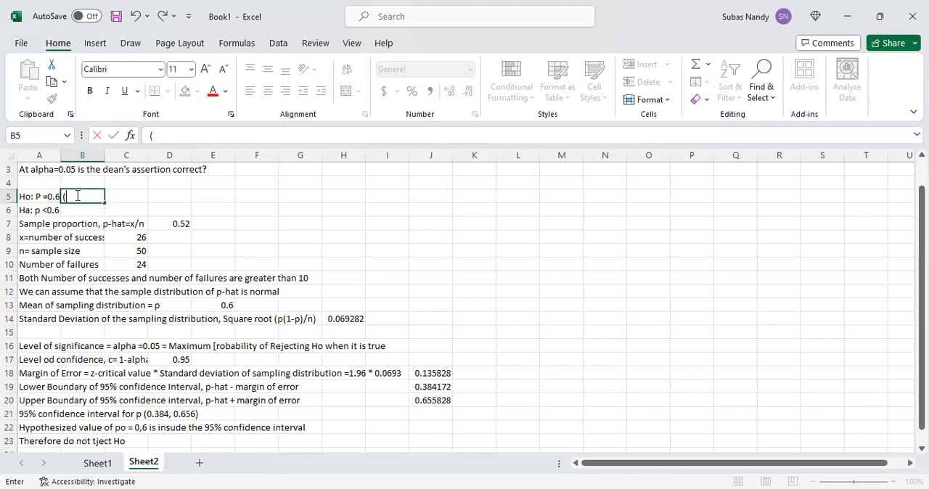
{"action": "type", "text": "po)"}
{"action": "key", "text": "BackSpace"}
{"action": "type", "text": ")"}
{"action": "key", "text": "Return"}
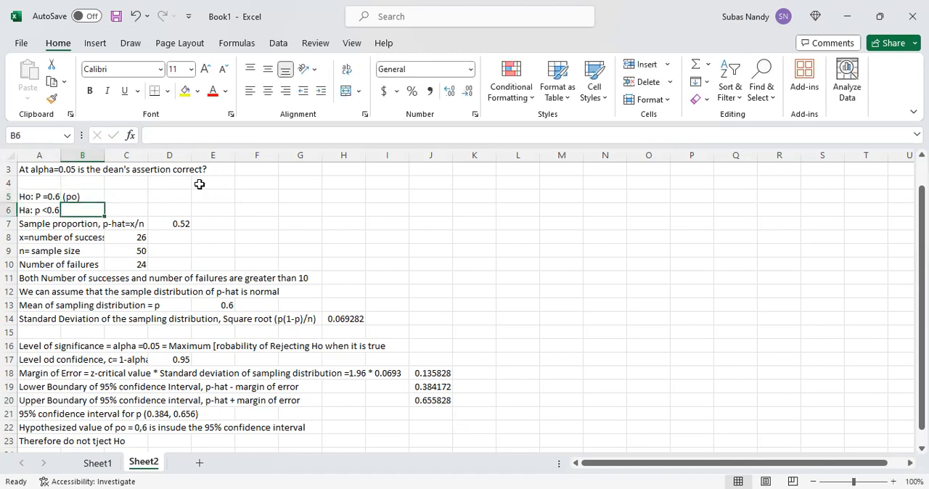
- Change the note in cell B5 beside the null hypothesis to "(p0)" with a zero
{"action": "left_click", "coordinate": [69, 196]}
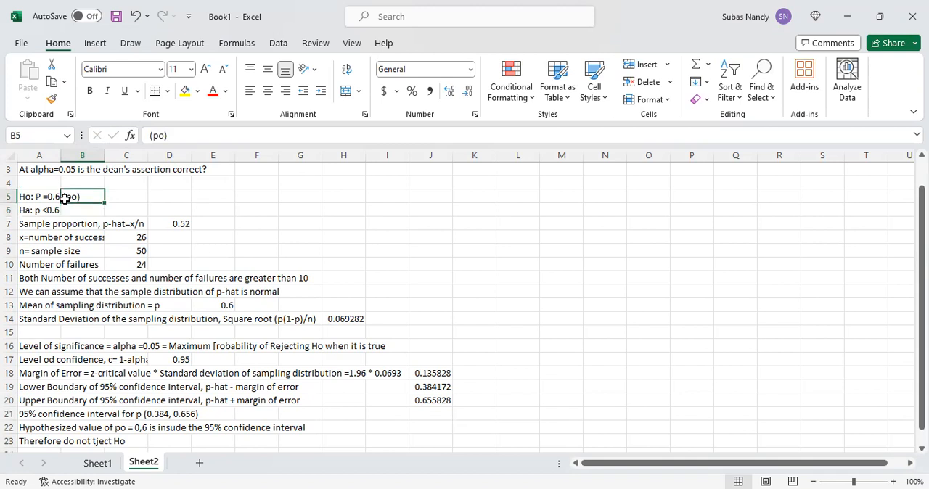
{"action": "left_click", "coordinate": [161, 135]}
{"action": "key", "text": "BackSpace"}
{"action": "type", "text": "o"}
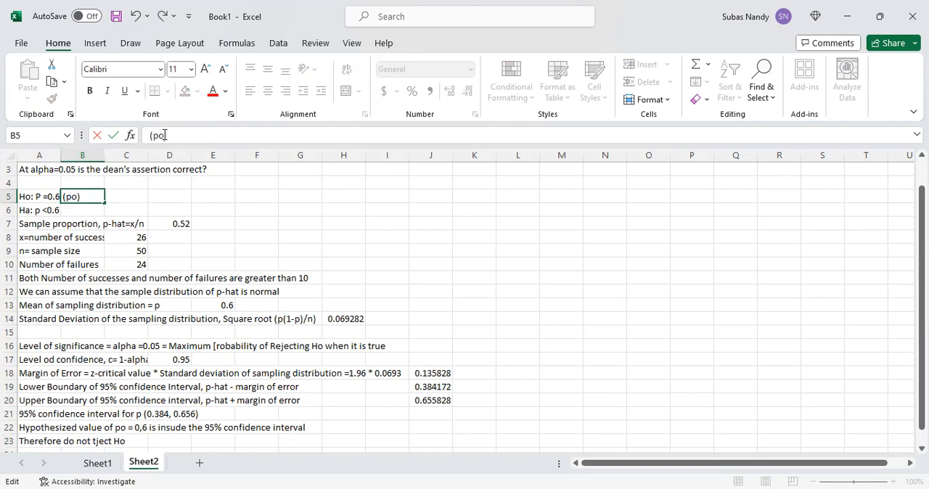
{"action": "key", "text": "BackSpace"}
{"action": "type", "text": "0"}
{"action": "left_click", "coordinate": [481, 186]}
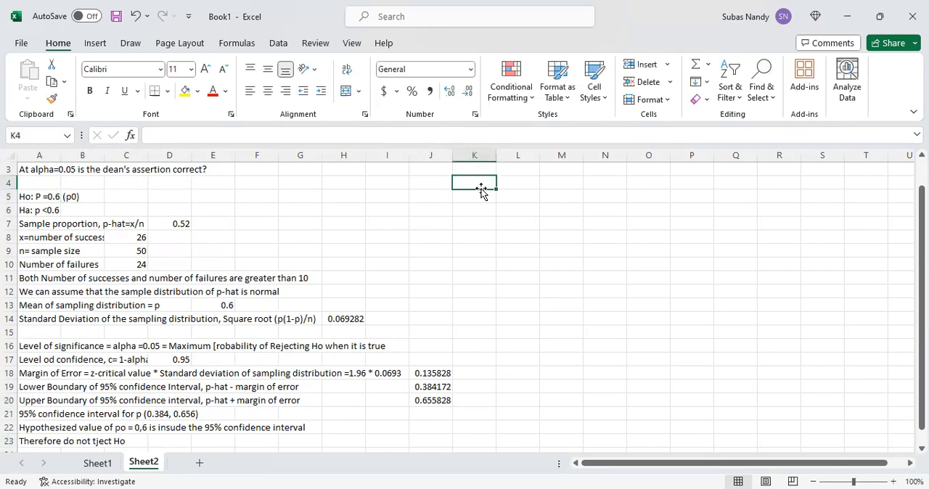
- Retype the zero in the "(p0)" note in cell B5 beside the null hypothesis
{"action": "left_click", "coordinate": [72, 196]}
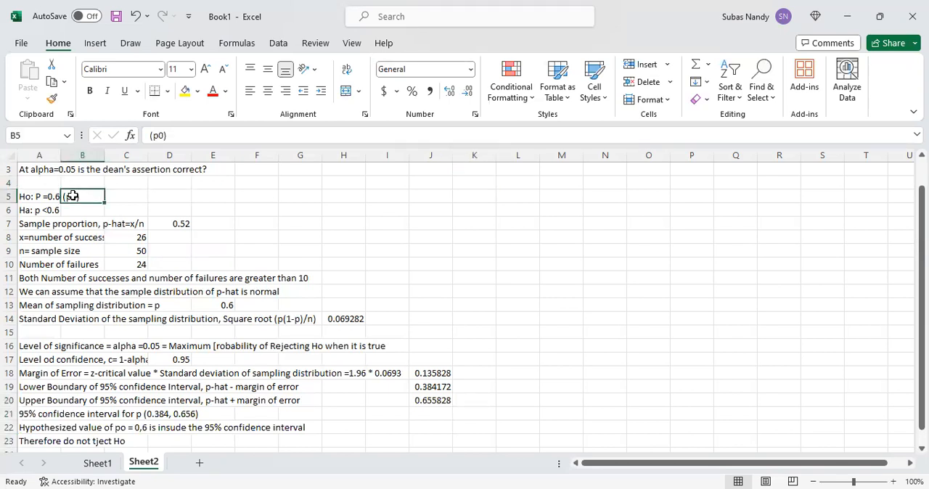
{"action": "left_click", "coordinate": [161, 134]}
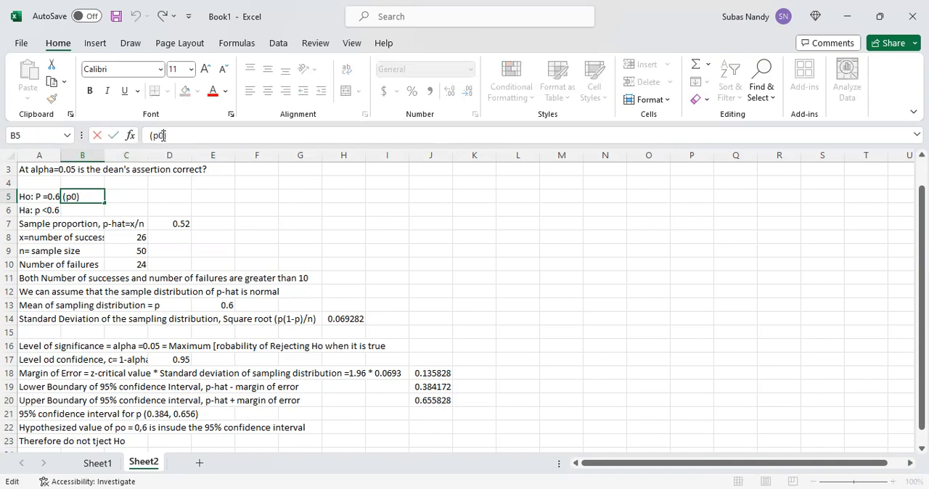
{"action": "key", "text": "BackSpace"}
{"action": "type", "text": "0"}
{"action": "key", "text": "Return"}
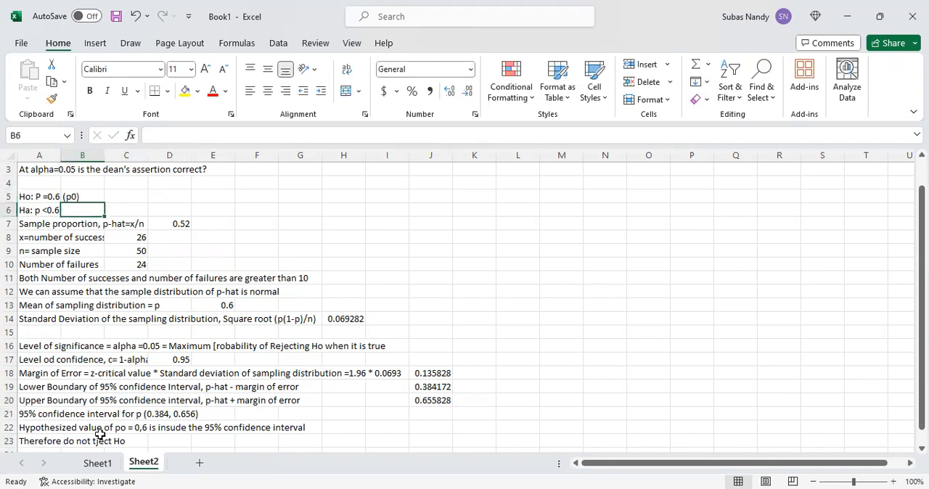
- Insert the words "decision is" after "Therefore" in the test decision in cell A23
{"action": "left_click", "coordinate": [51, 442]}
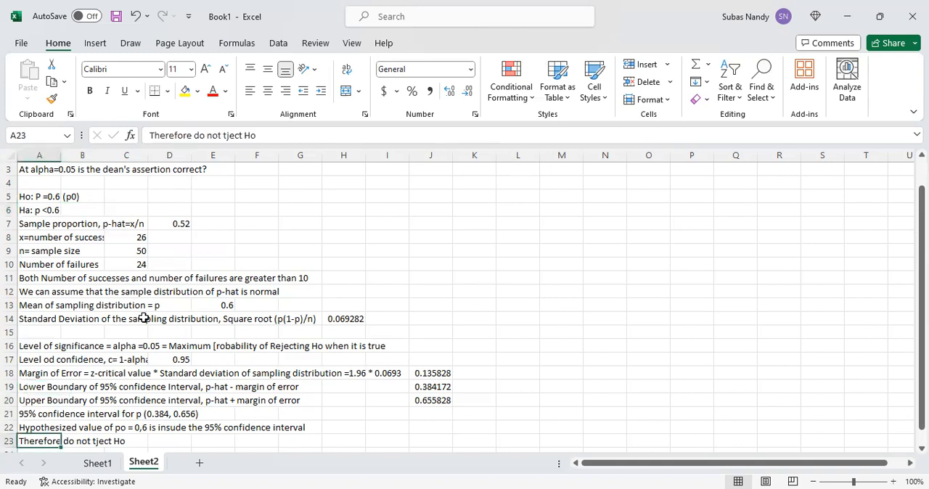
{"action": "left_click", "coordinate": [195, 135]}
{"action": "type", "text": "decisi"}
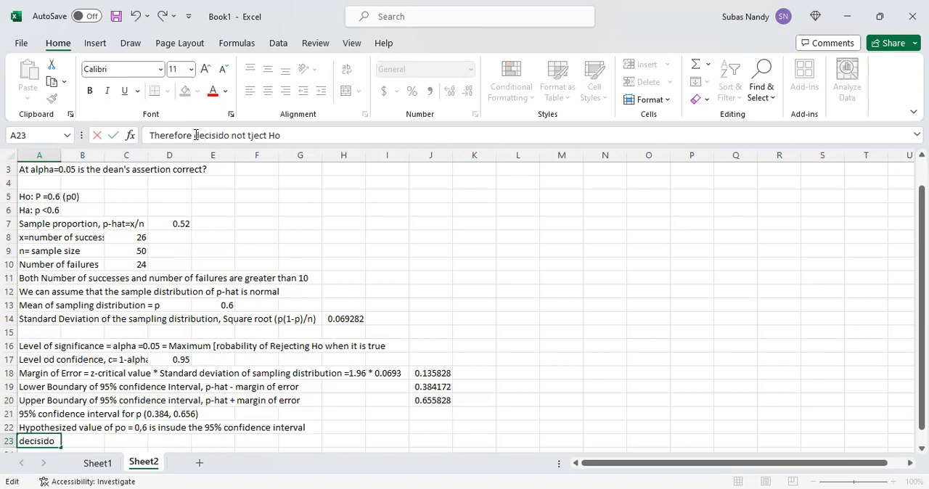
{"action": "type", "text": "on is"}
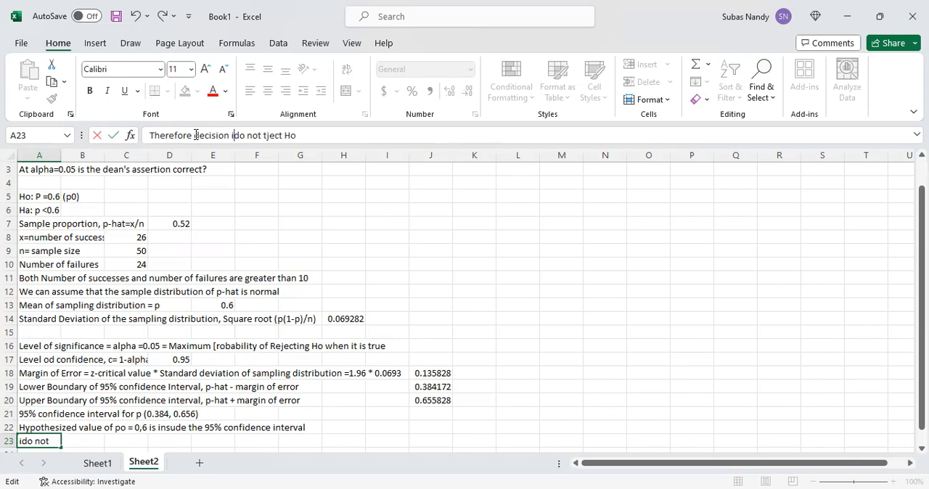
- Correct the misspelled "tject" to "reject" in the decision sentence in cell A23
{"action": "left_click", "coordinate": [273, 137]}
{"action": "key", "text": "BackSpace"}
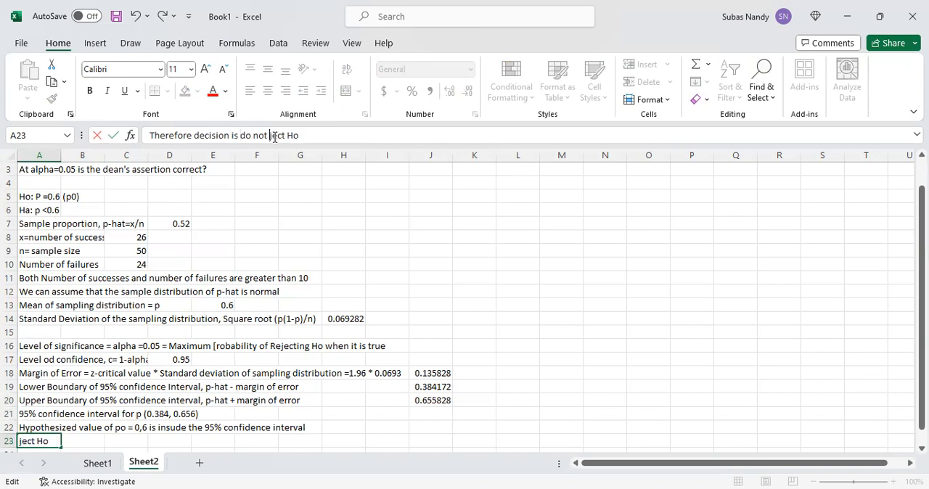
{"action": "type", "text": "reje"}
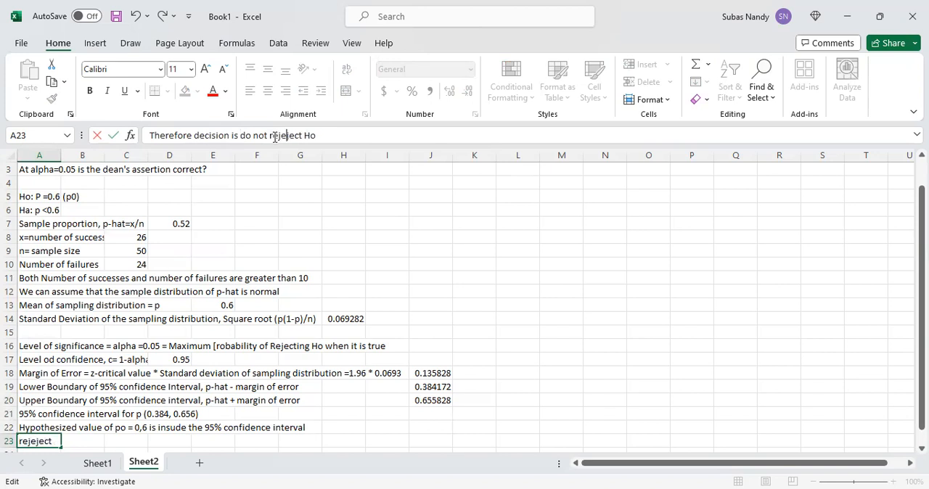
{"action": "key", "text": "BackSpace"}
{"action": "key", "text": "BackSpace"}
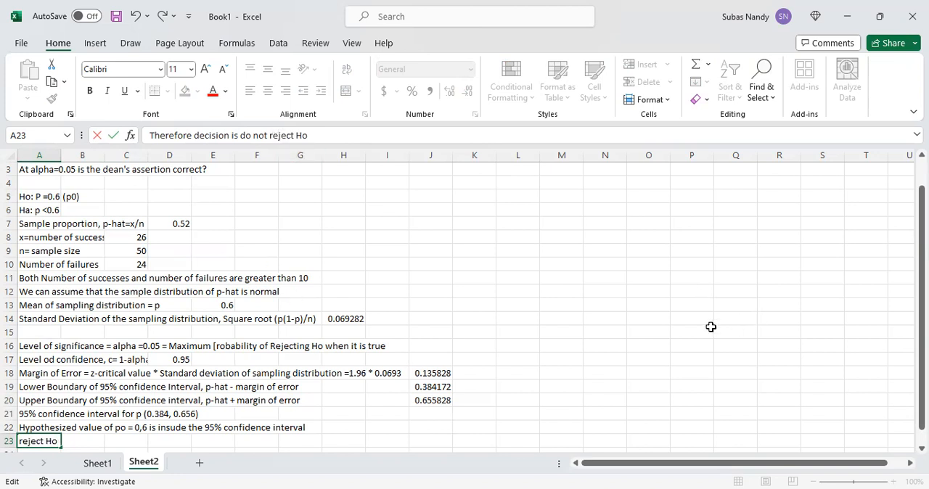
- Start the conclusion line in cell A24 with the label "Conc;usion"
{"action": "left_click_drag", "start_coordinate": [922, 372], "coordinate": [921, 384]}
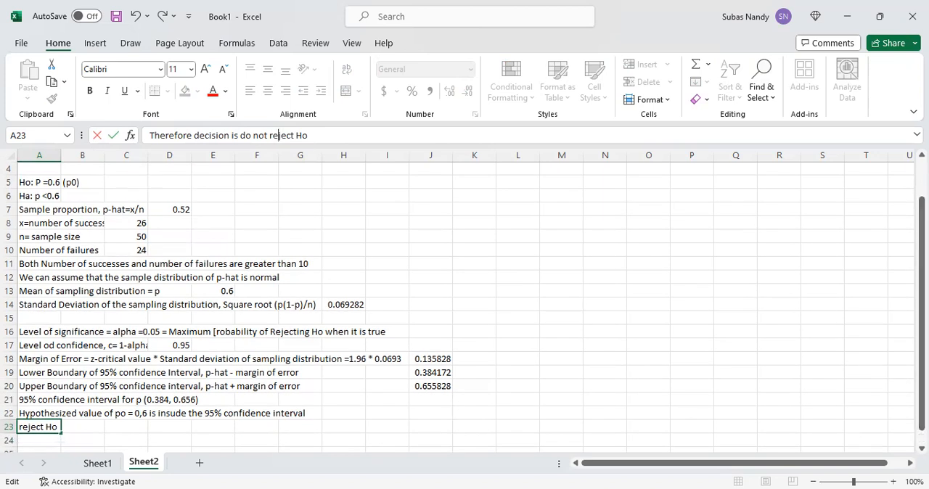
{"action": "left_click", "coordinate": [40, 442]}
{"action": "type", "text": "Cons"}
{"action": "key", "text": "BackSpace"}
{"action": "type", "text": "c"}
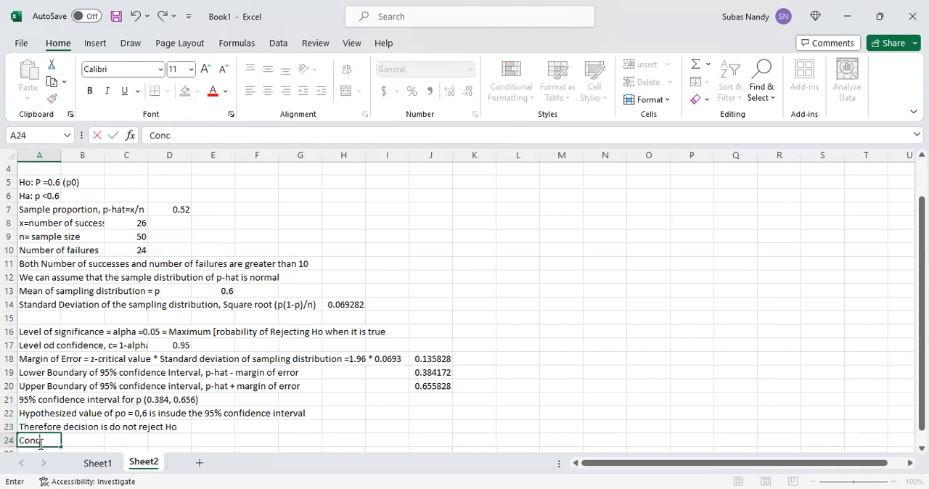
{"action": "type", "text": "ly"}
{"action": "key", "text": "BackSpace"}
{"action": "type", "text": "usion"}
{"action": "left_click", "coordinate": [40, 441]}
{"action": "type", "text": ";"}
- Complete the conclusion in cell A24 with ": At alpha = 0.05, there is not enough evidence to support Ha"
{"action": "left_click", "coordinate": [201, 138]}
{"action": "type", "text": ": At al"}
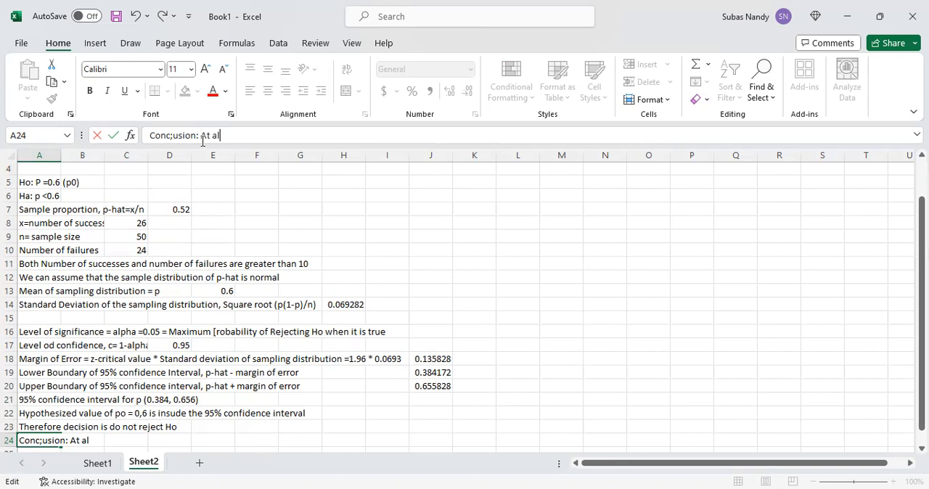
{"action": "type", "text": "pha = 0.05, there is not enough evidence to su"}
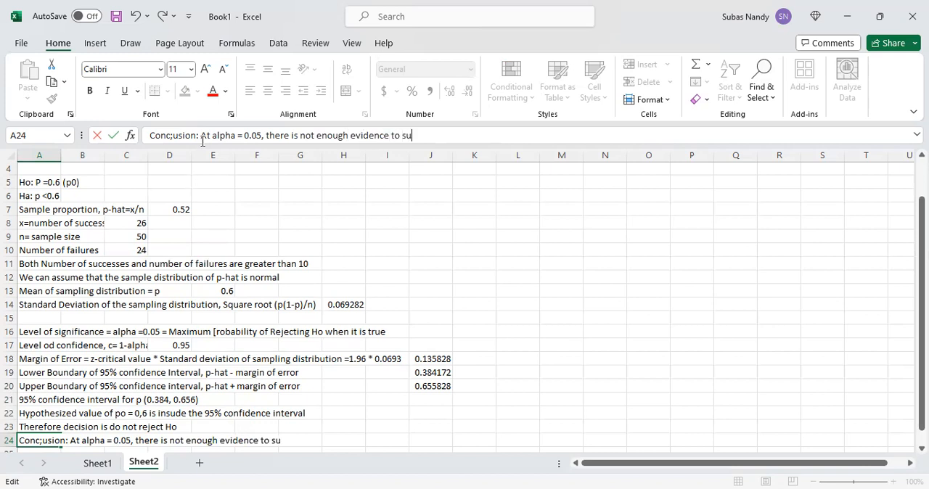
{"action": "type", "text": "pport"}
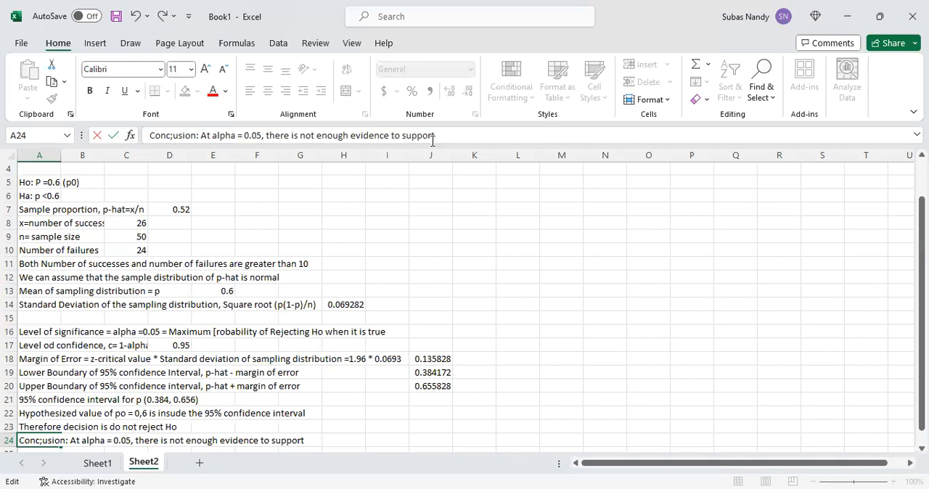
{"action": "type", "text": "Ha"}
{"action": "key", "text": "Return"}
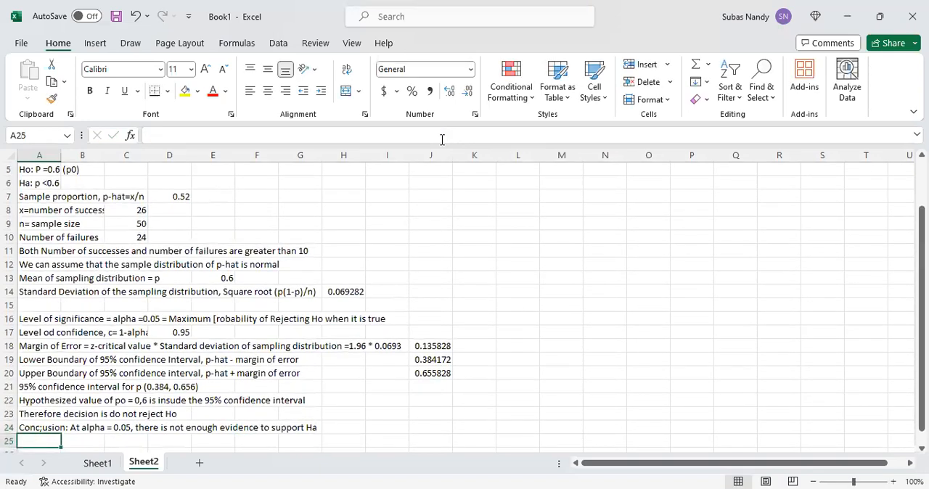